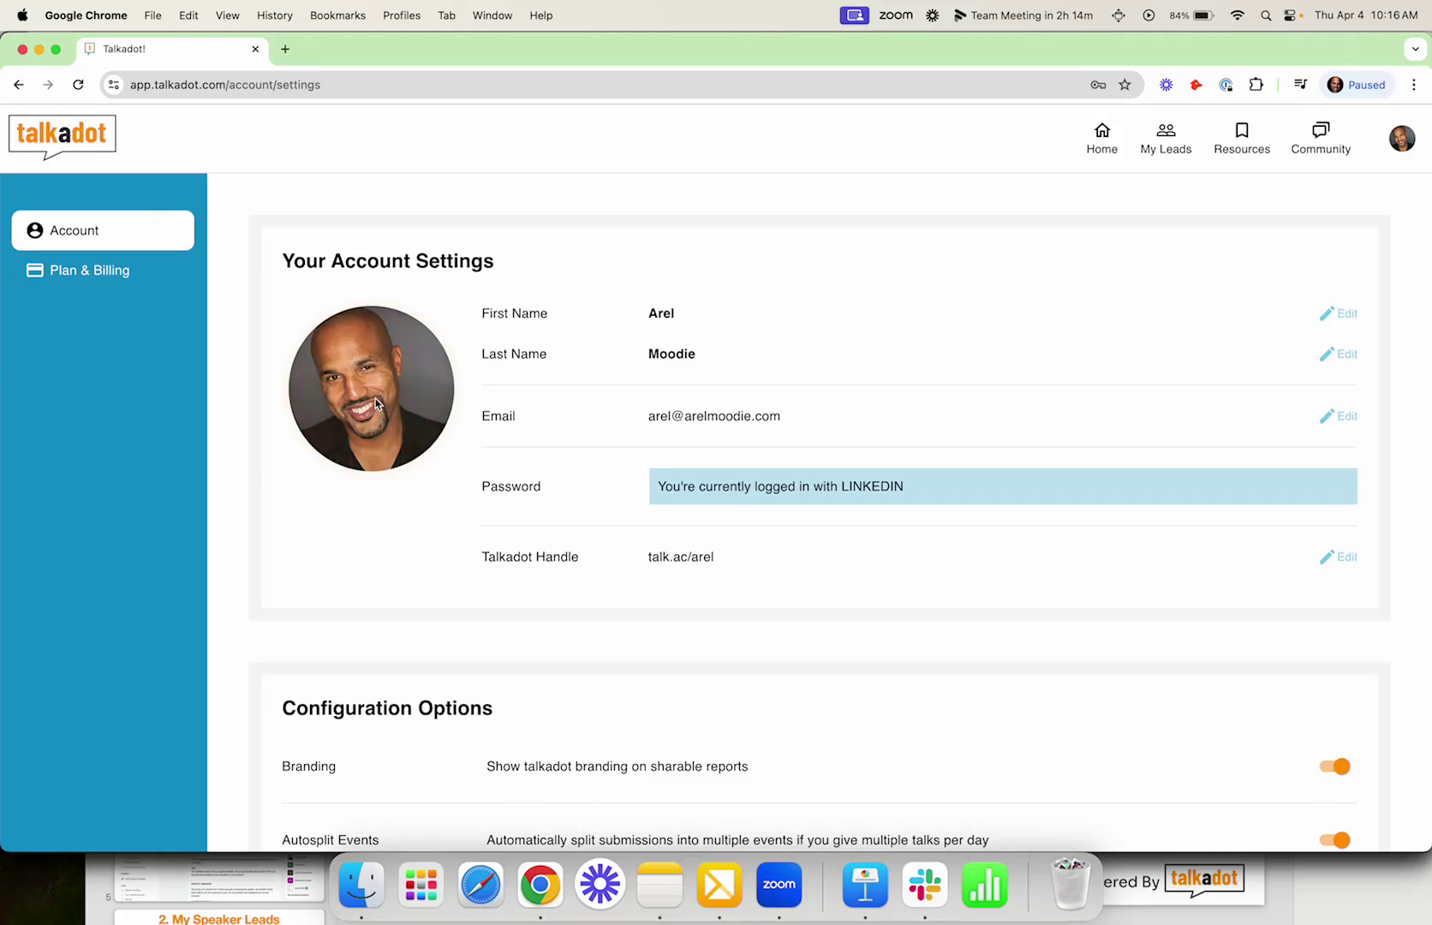
Step: Upload the 2023 Talkadot headshot as the profile photo, adjusting its crop before saving
click(411, 383)
click(929, 280)
text(headshot)
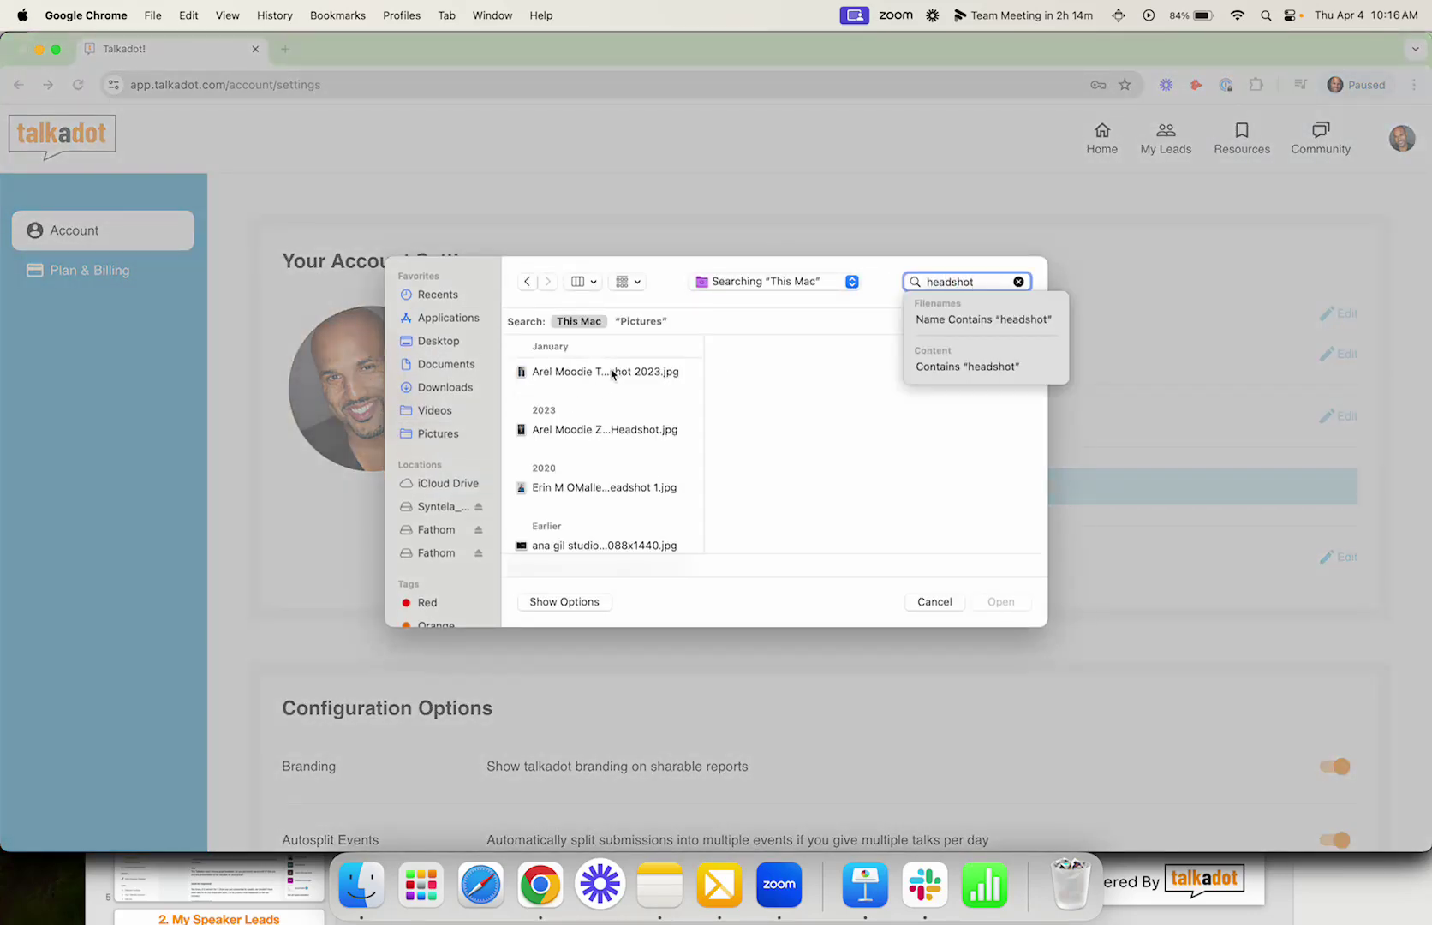
click(611, 372)
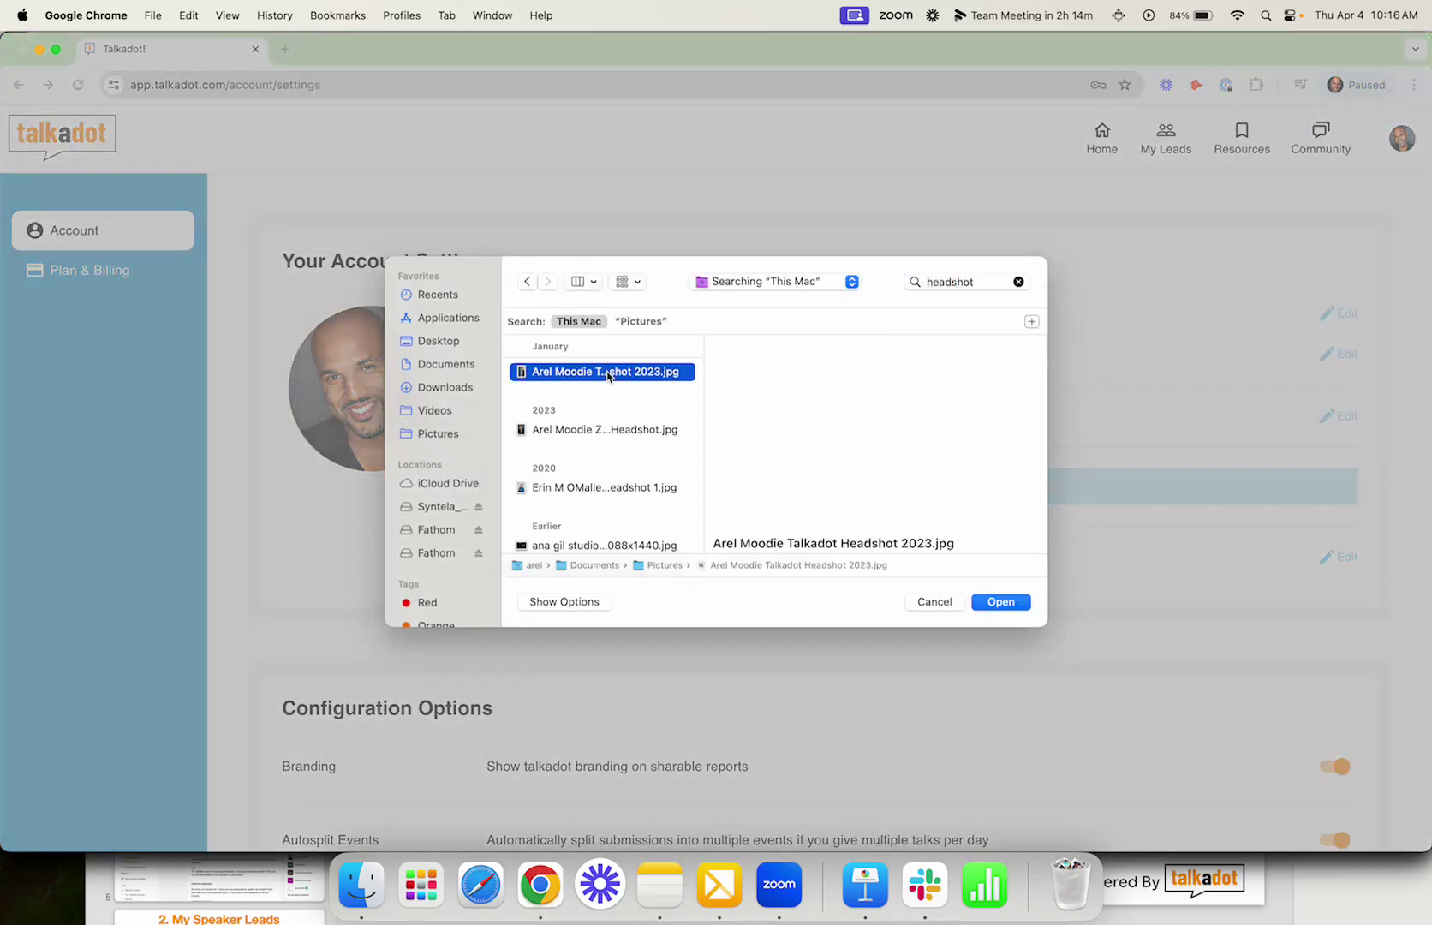
double_click(609, 371)
drag(706, 395, 704, 425)
click(918, 698)
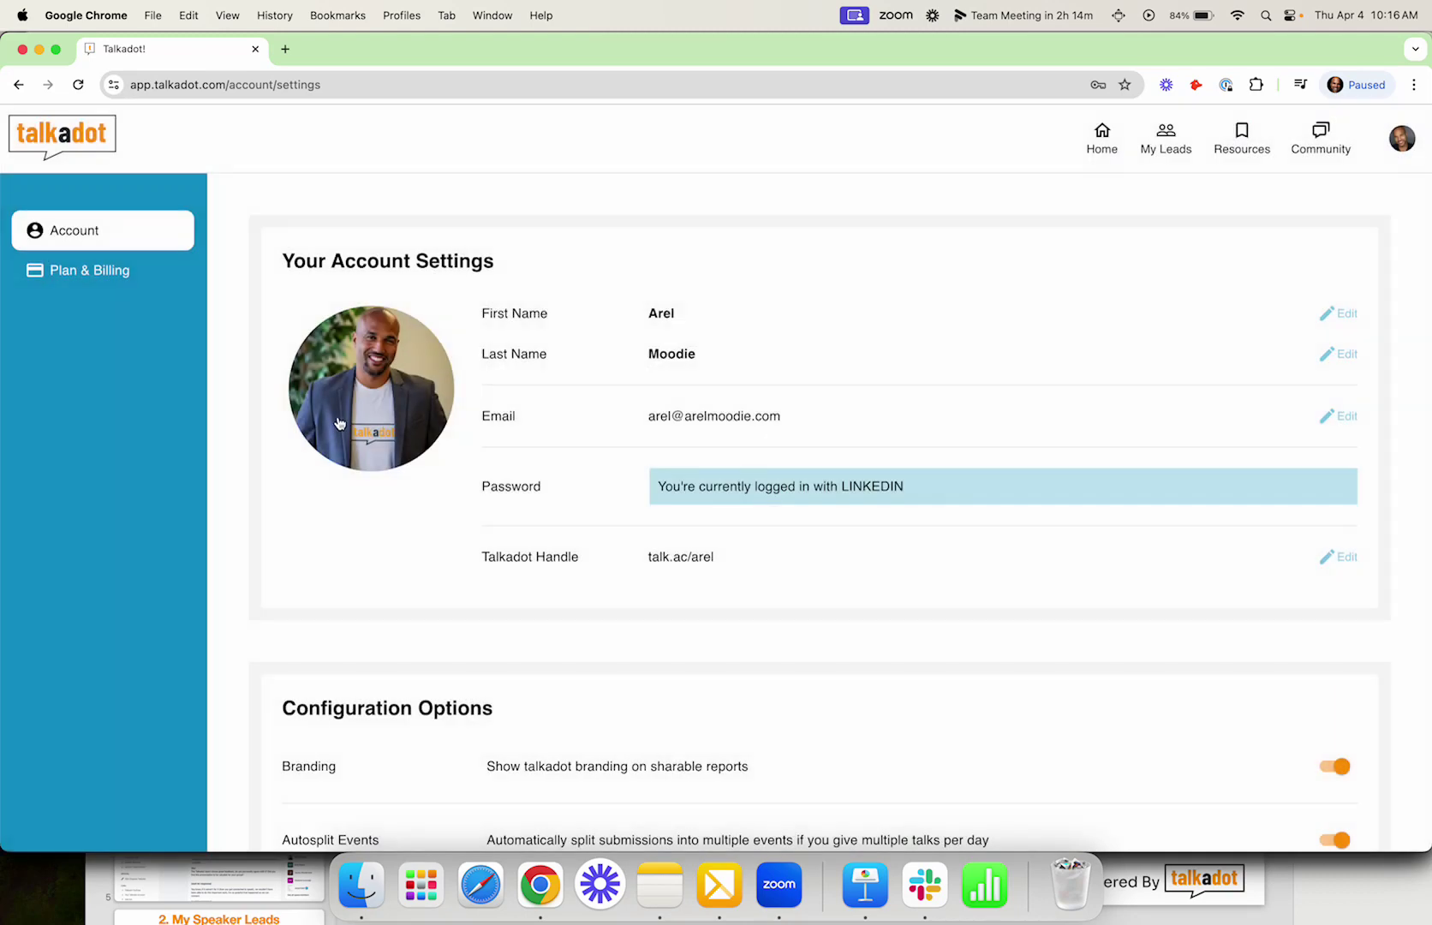
scroll(750, 621, down, 5)
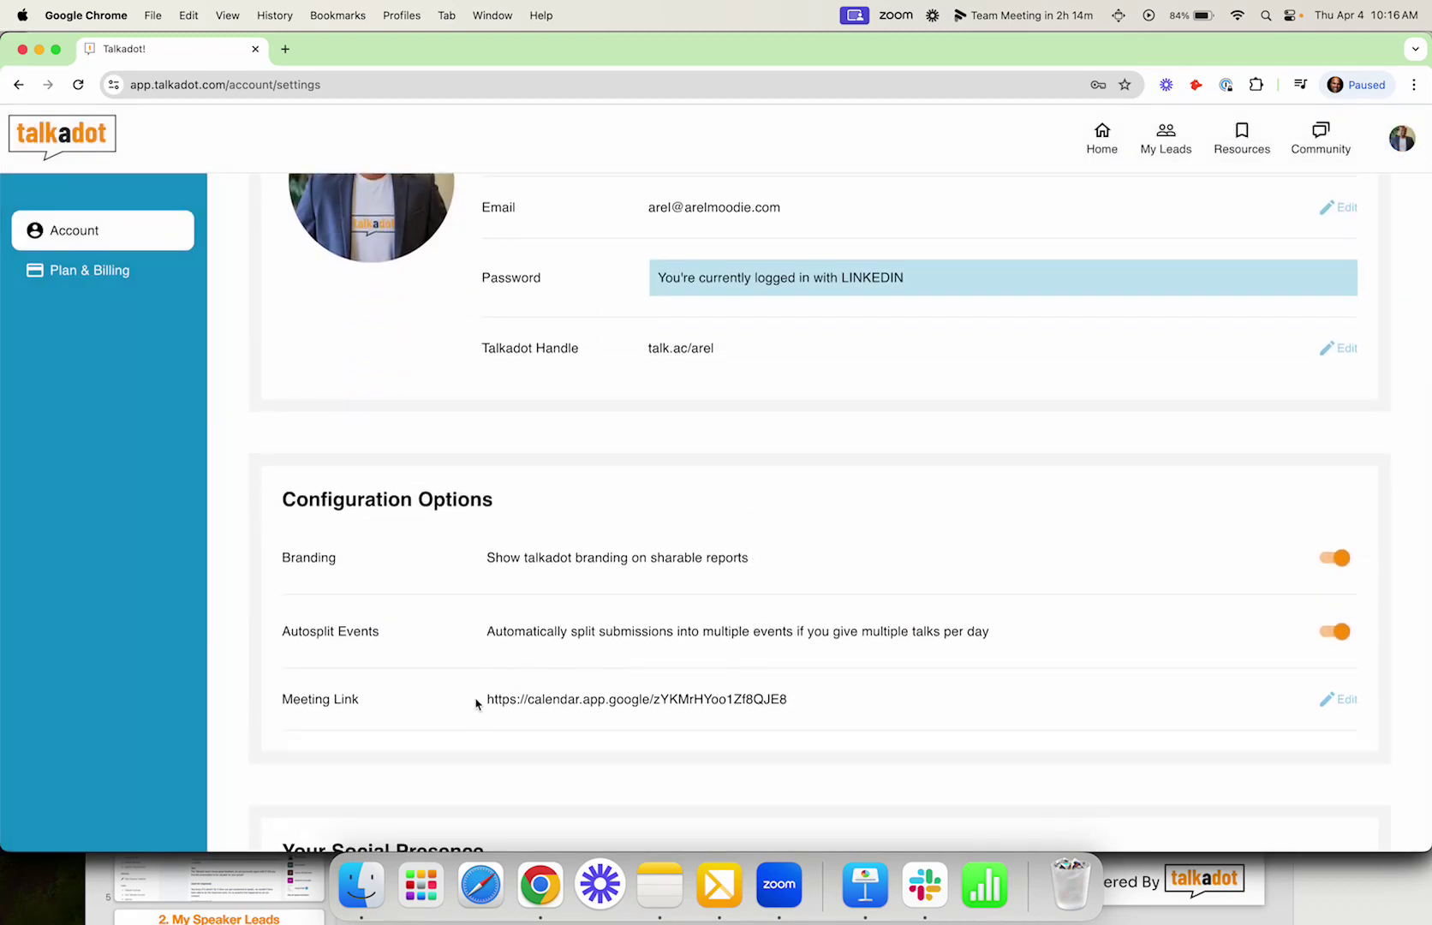
drag(488, 701, 768, 722)
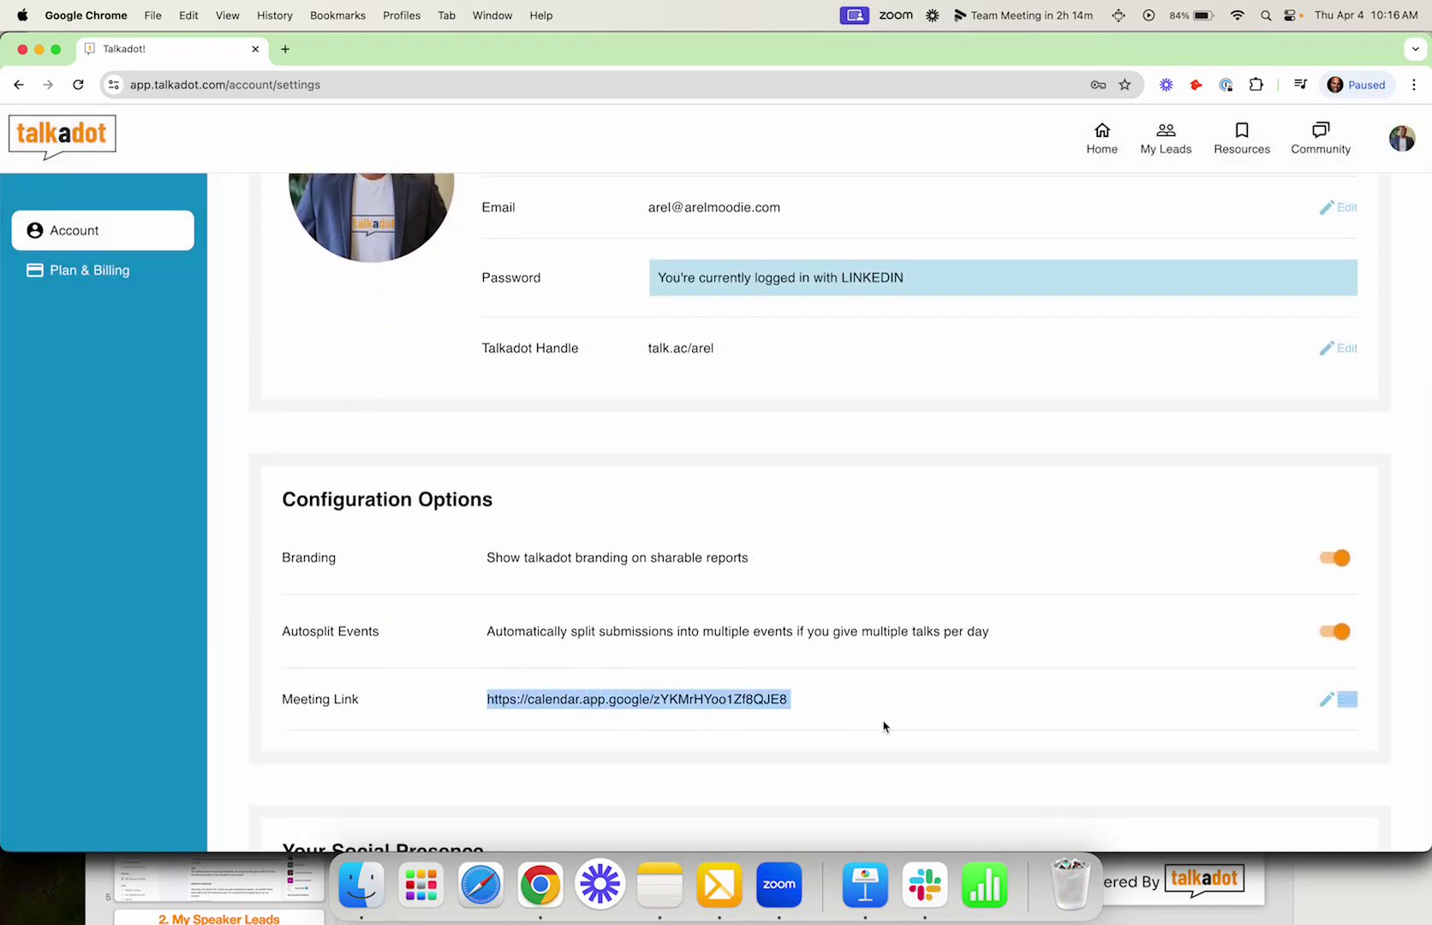
scroll(885, 726, down, 2)
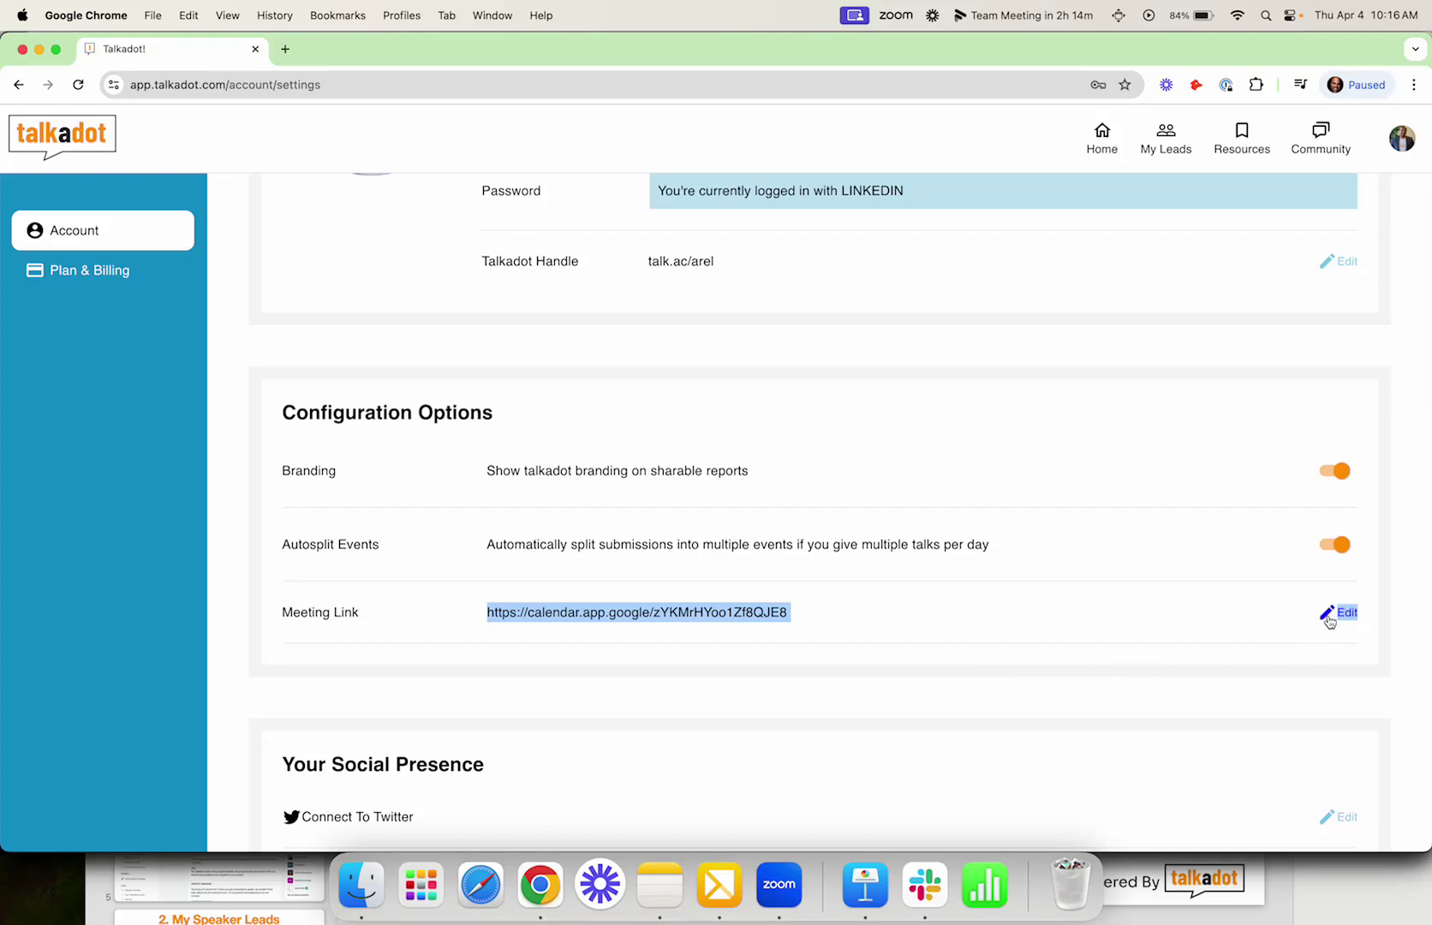
click(1327, 617)
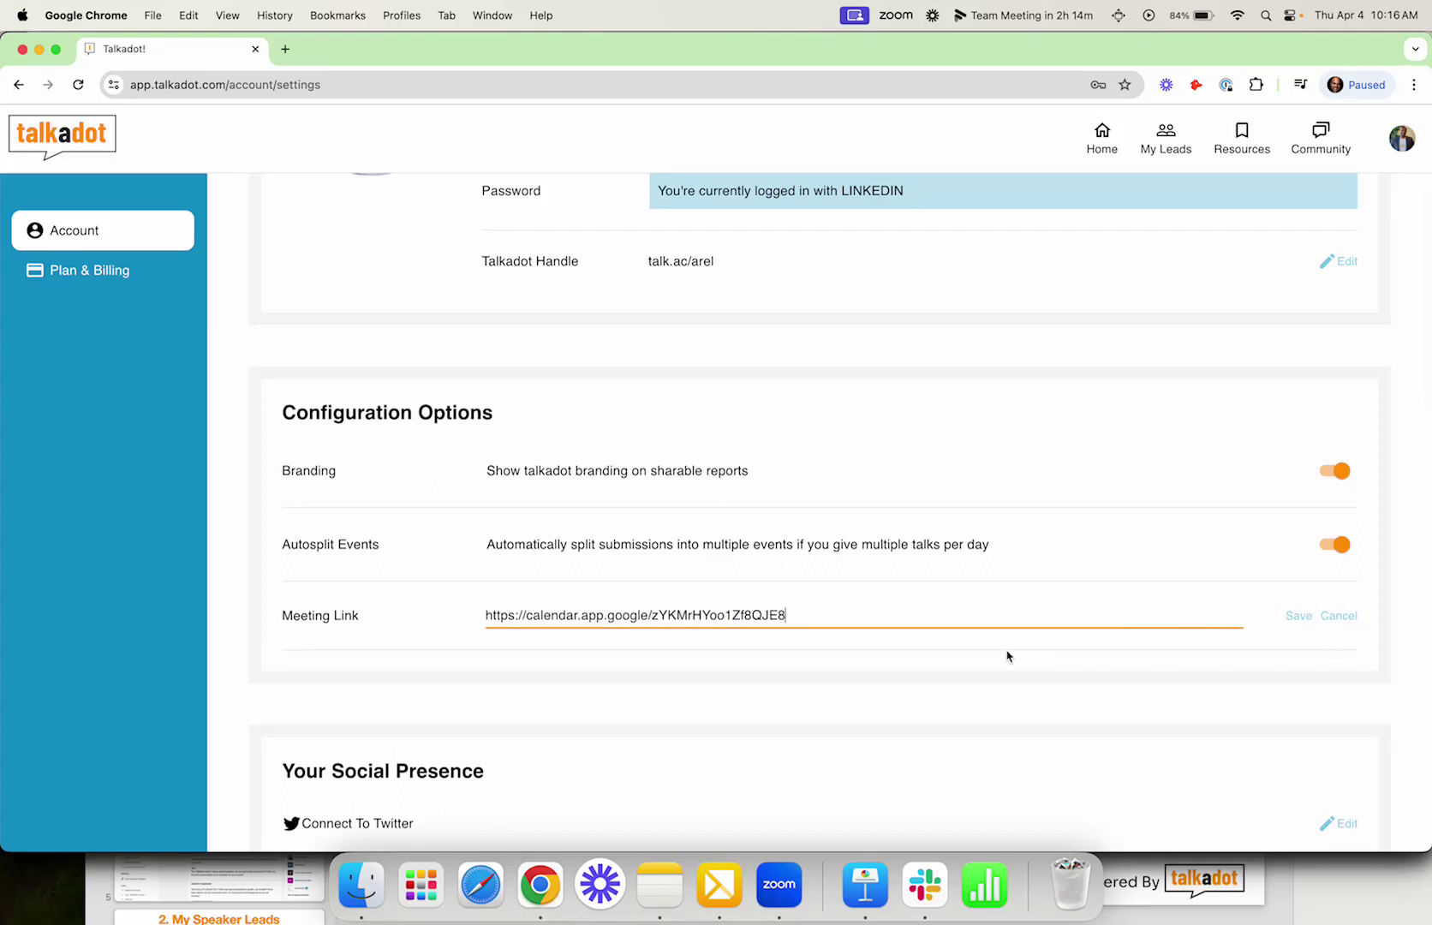
click(1296, 622)
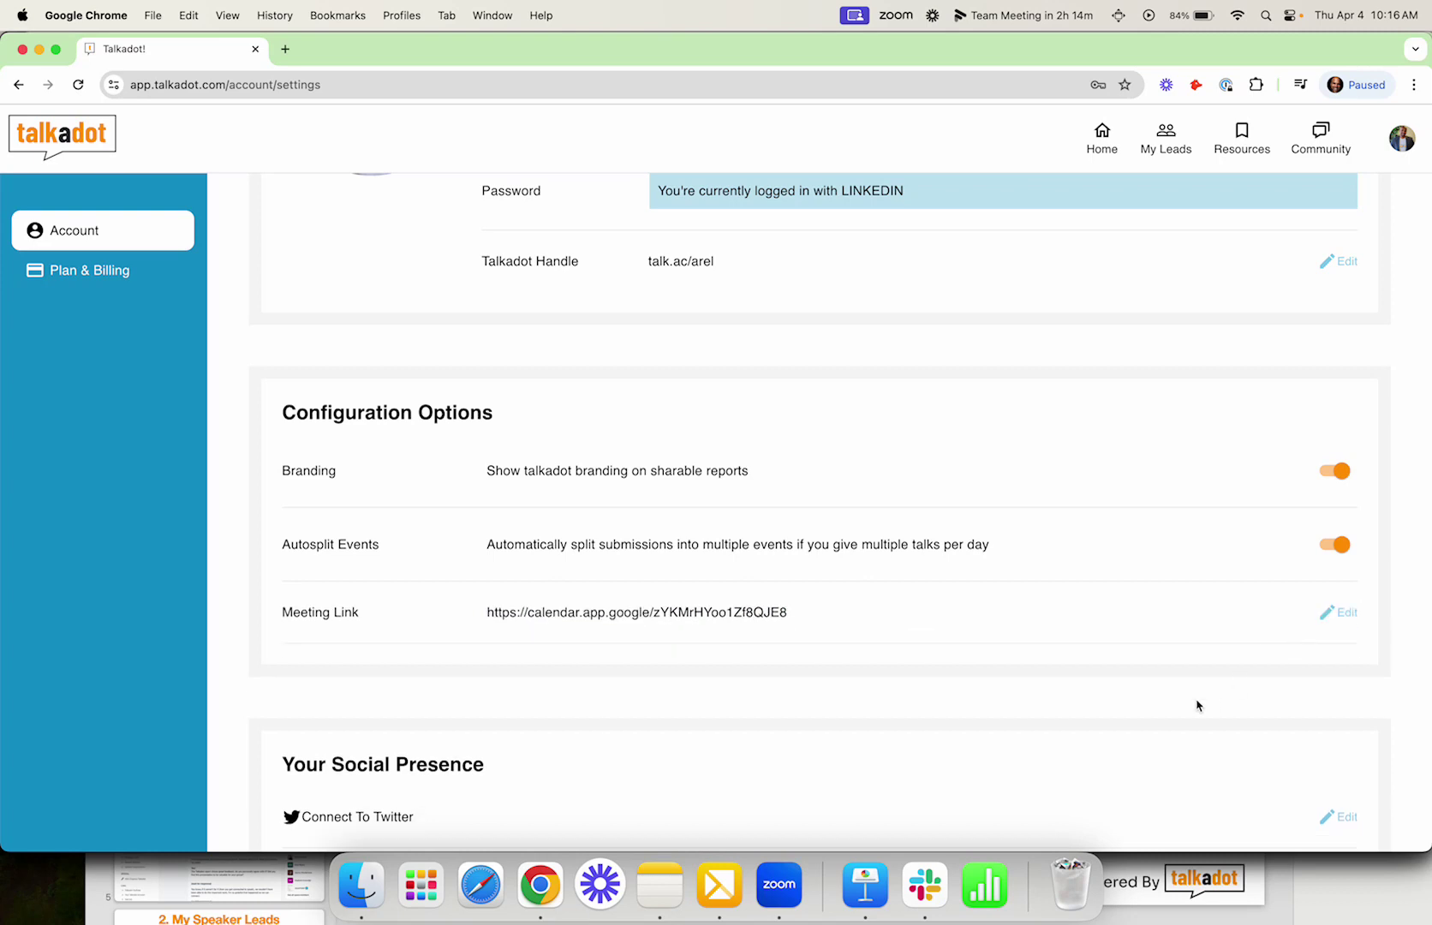
scroll(1197, 702, down, 2)
scroll(1198, 704, down, 5)
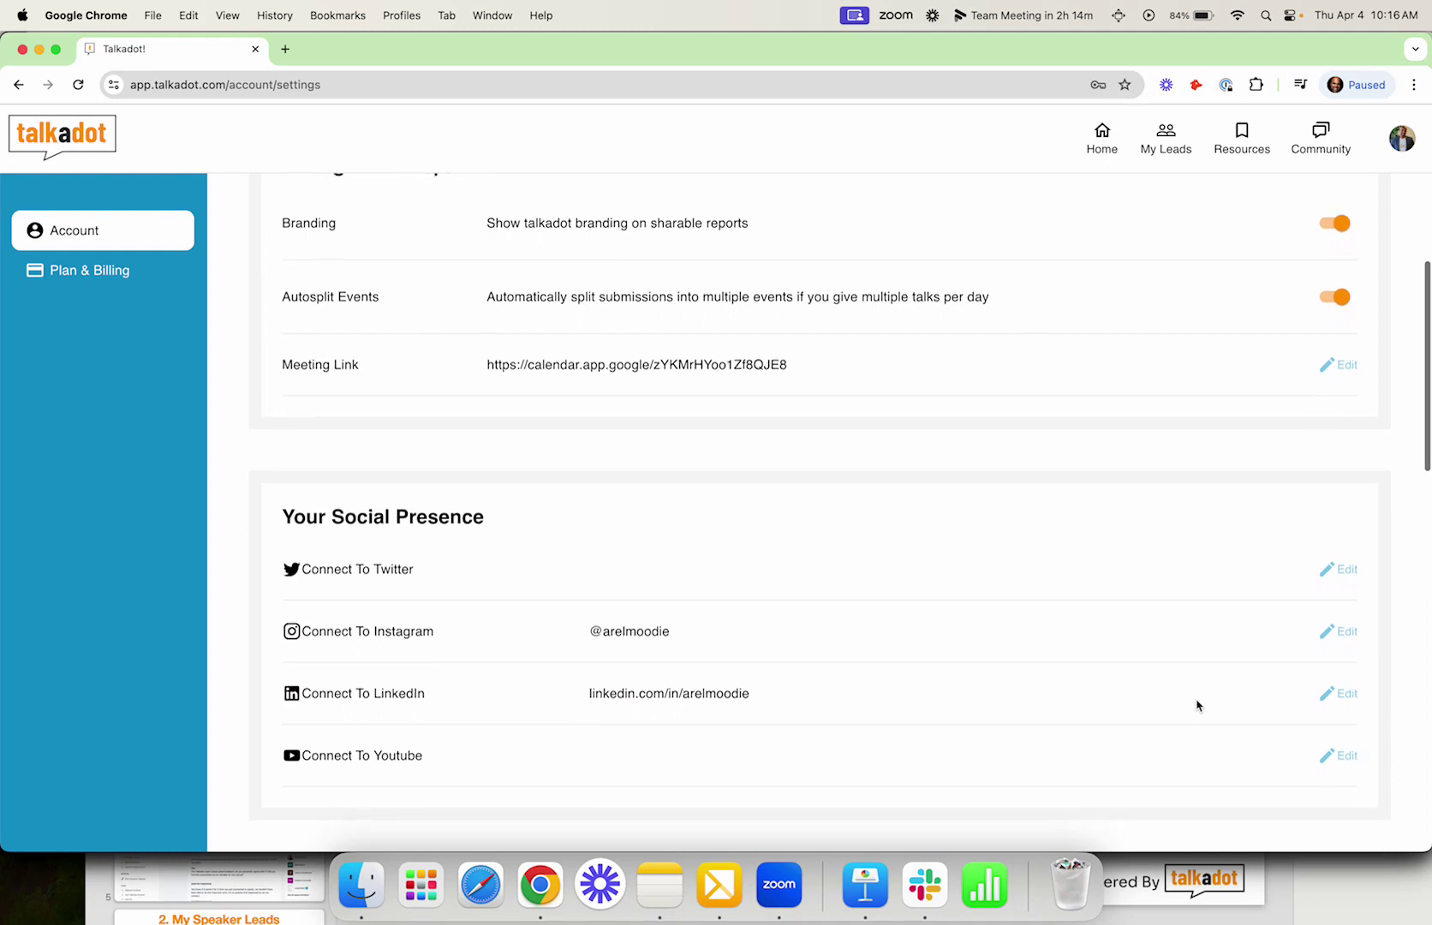
scroll(1197, 705, down, 2)
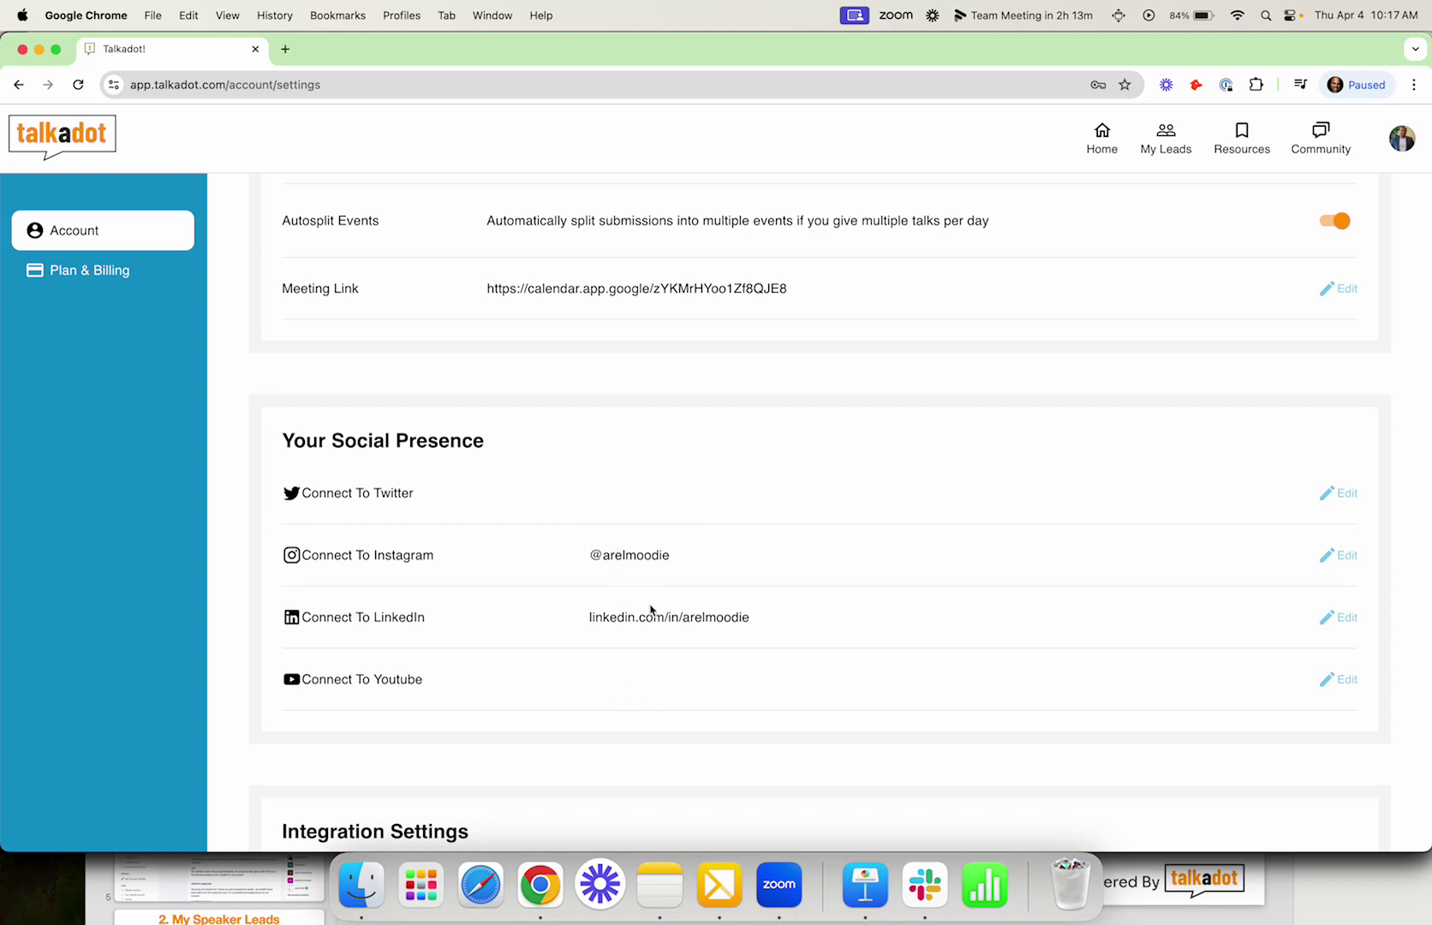
click(1339, 494)
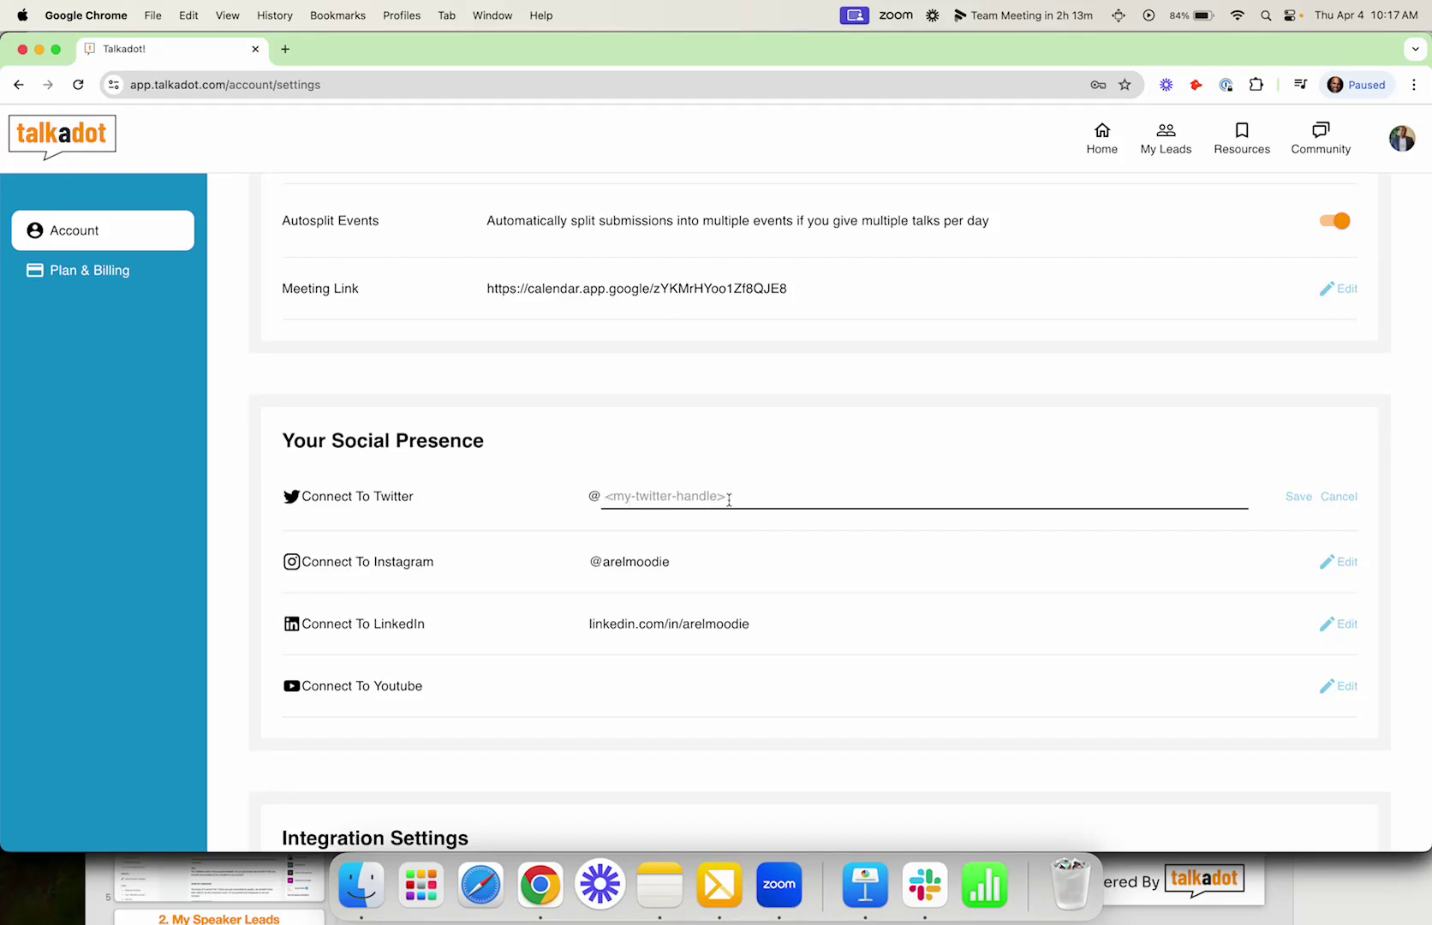
click(1340, 687)
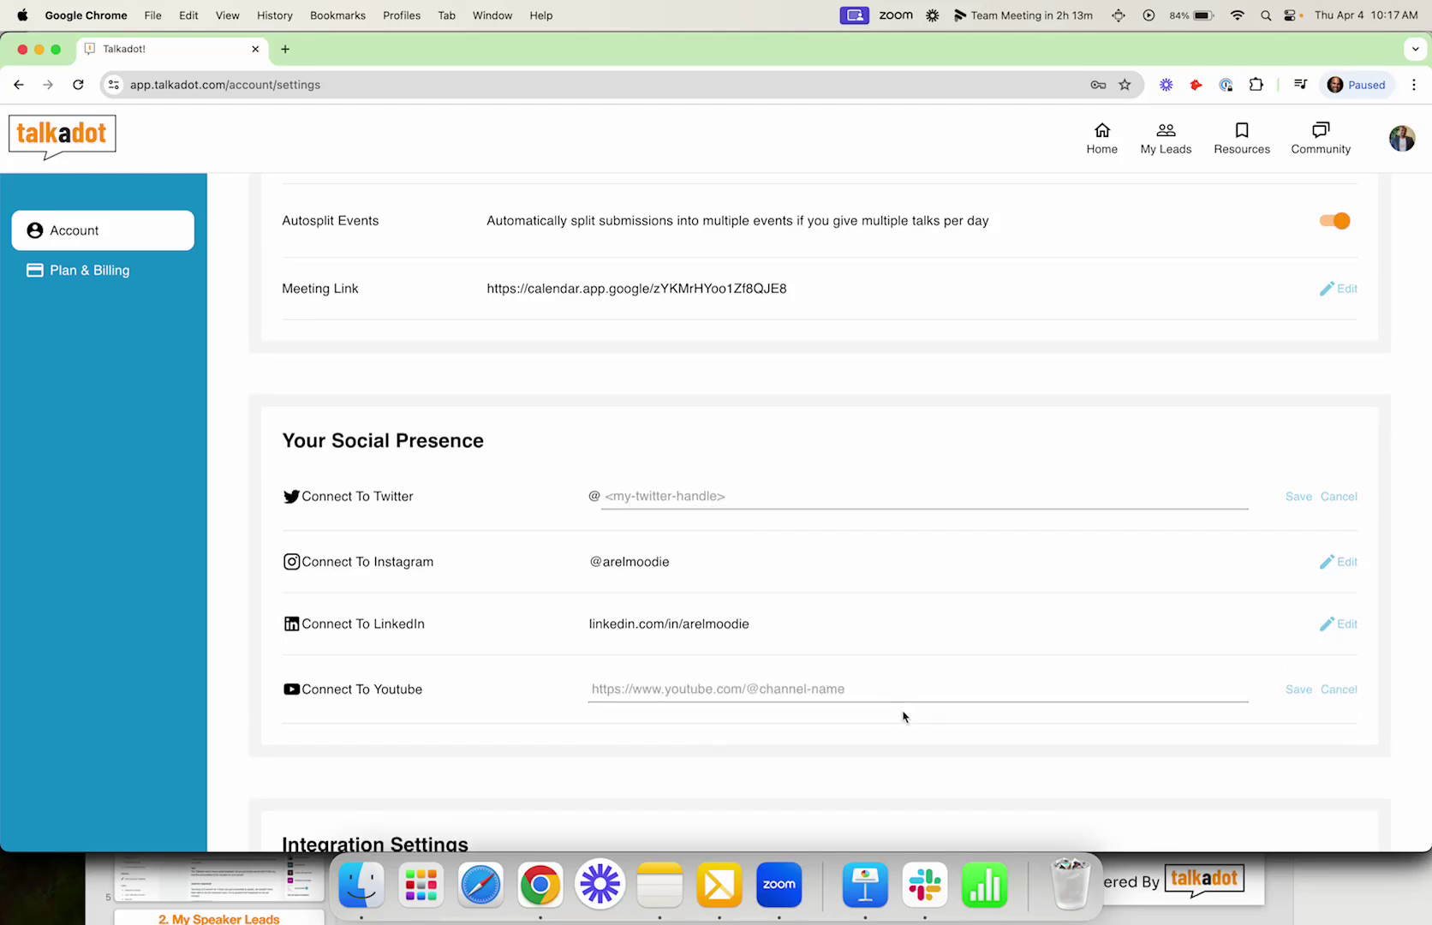
click(1333, 688)
click(1335, 496)
scroll(1182, 602, down, 3)
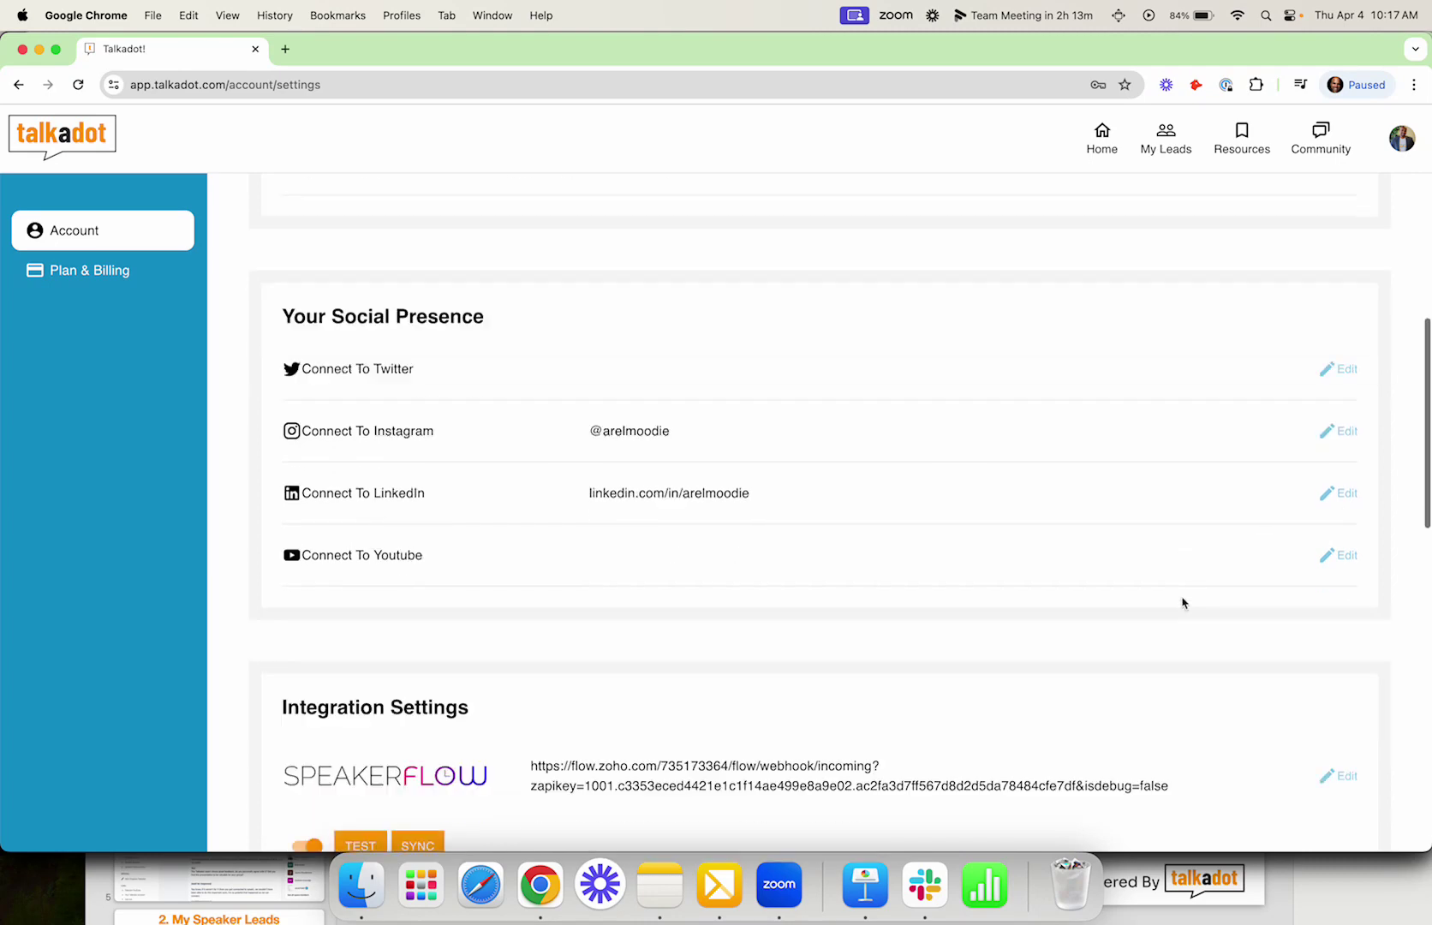
Step: Switch off the Booking Leads, Email Opt-Ins and Referral Leads email triggers in Email Campaign Settings
scroll(1182, 602, down, 5)
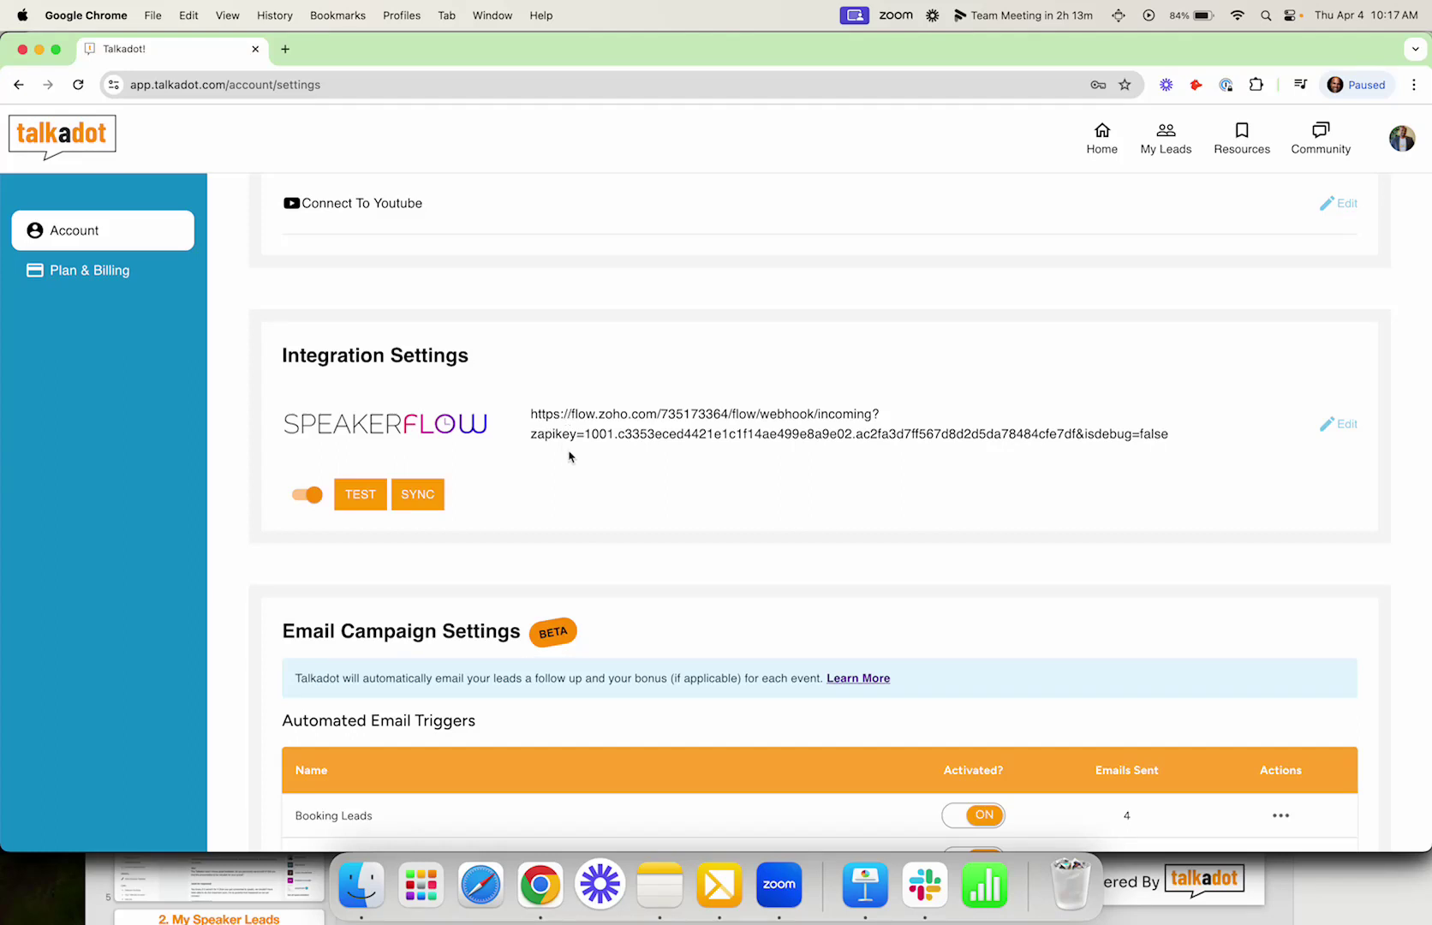
scroll(569, 456, down, 5)
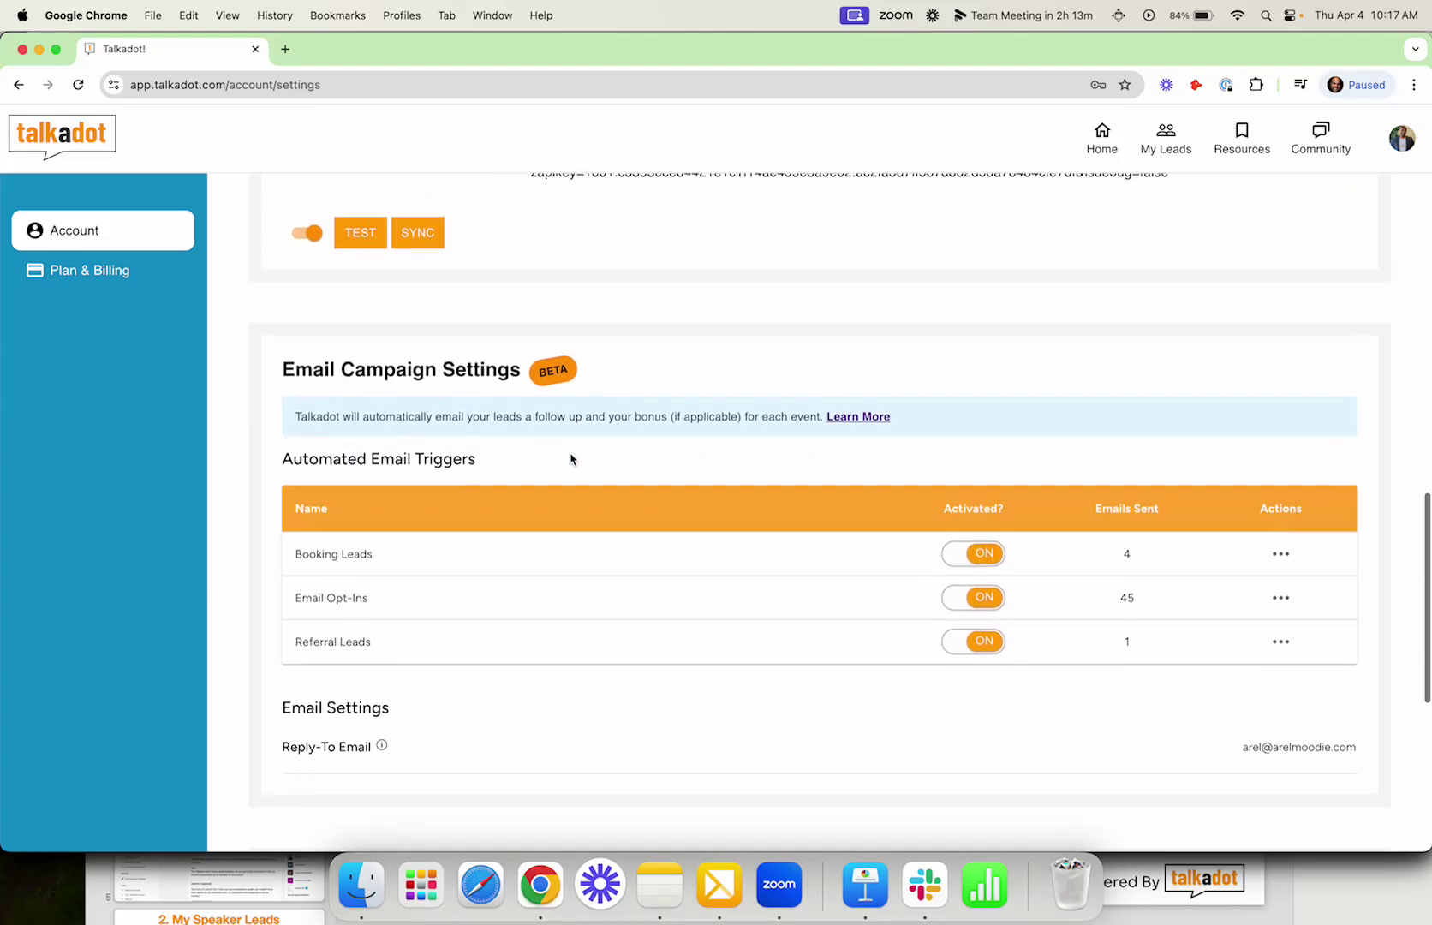
scroll(570, 458, down, 3)
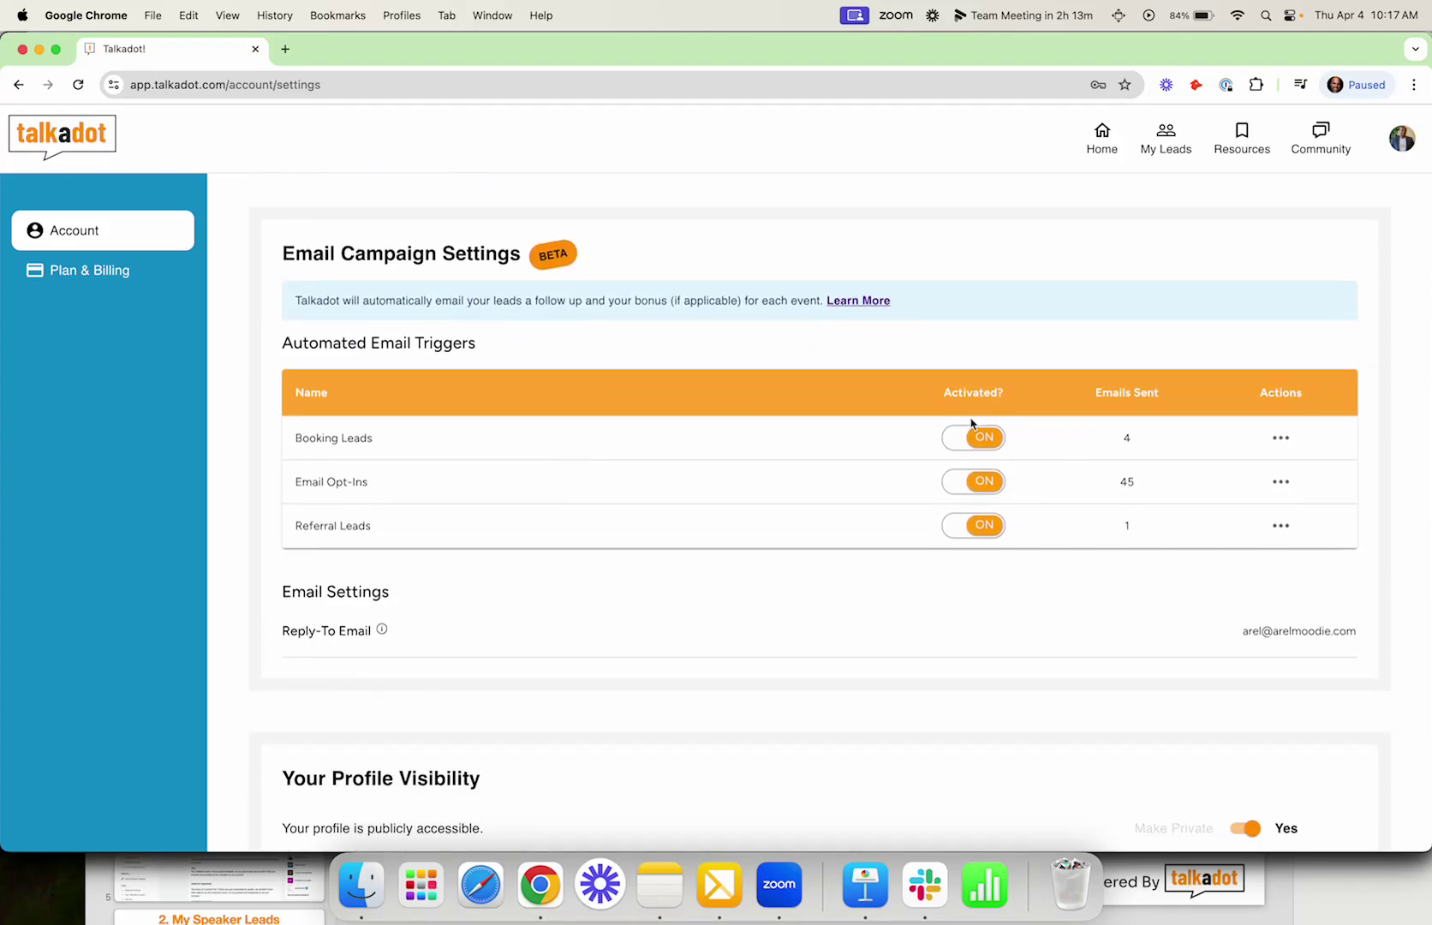
click(979, 440)
click(981, 493)
click(982, 534)
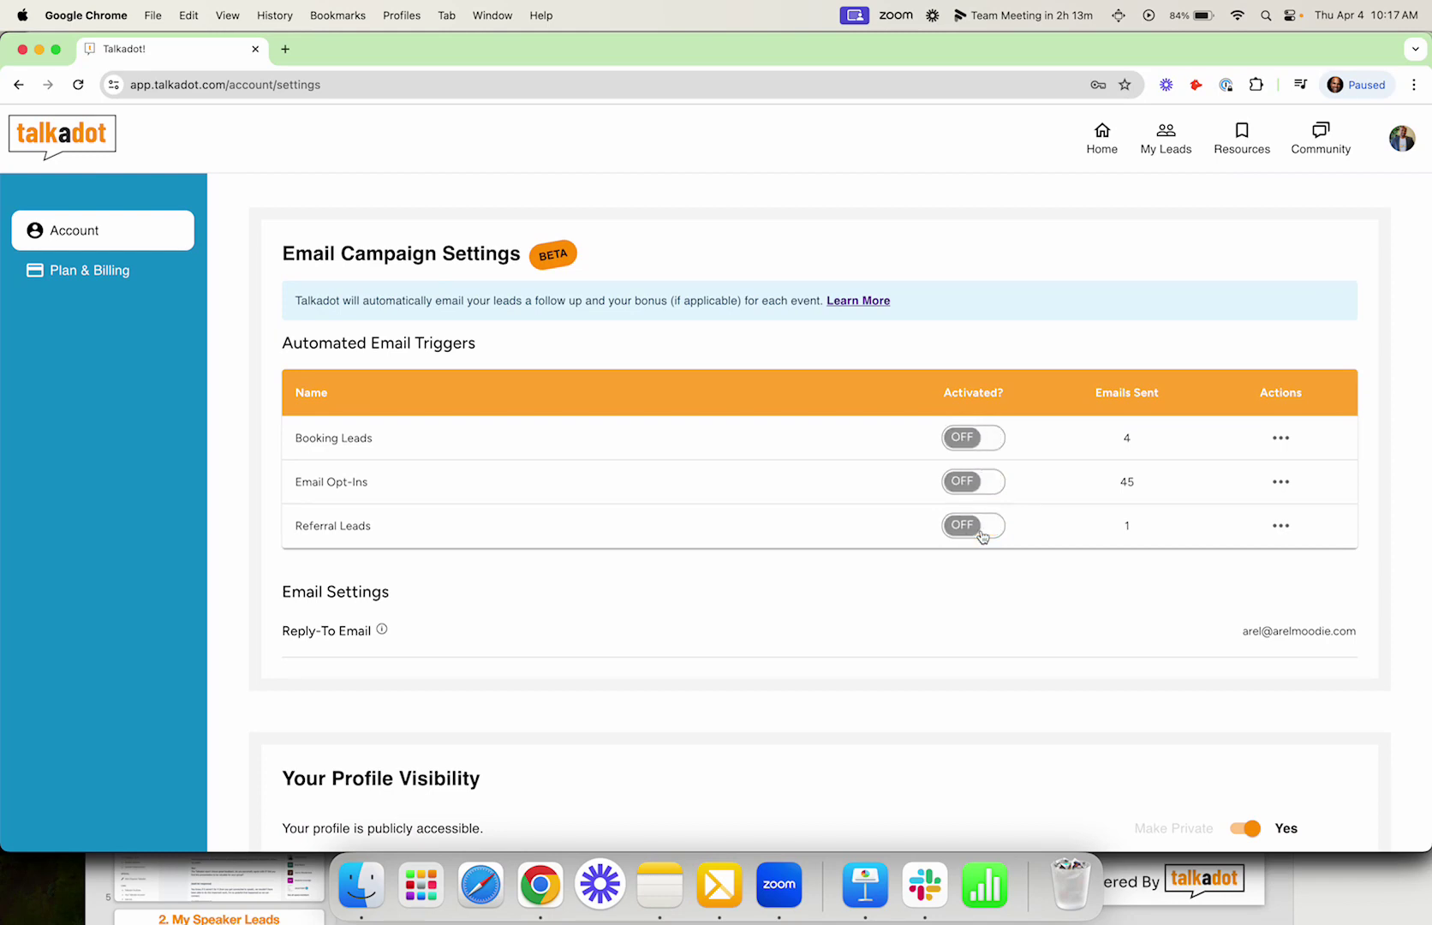
Step: Switch all three triggers back on and show the Booking Leads trigger's actions
click(971, 441)
click(973, 480)
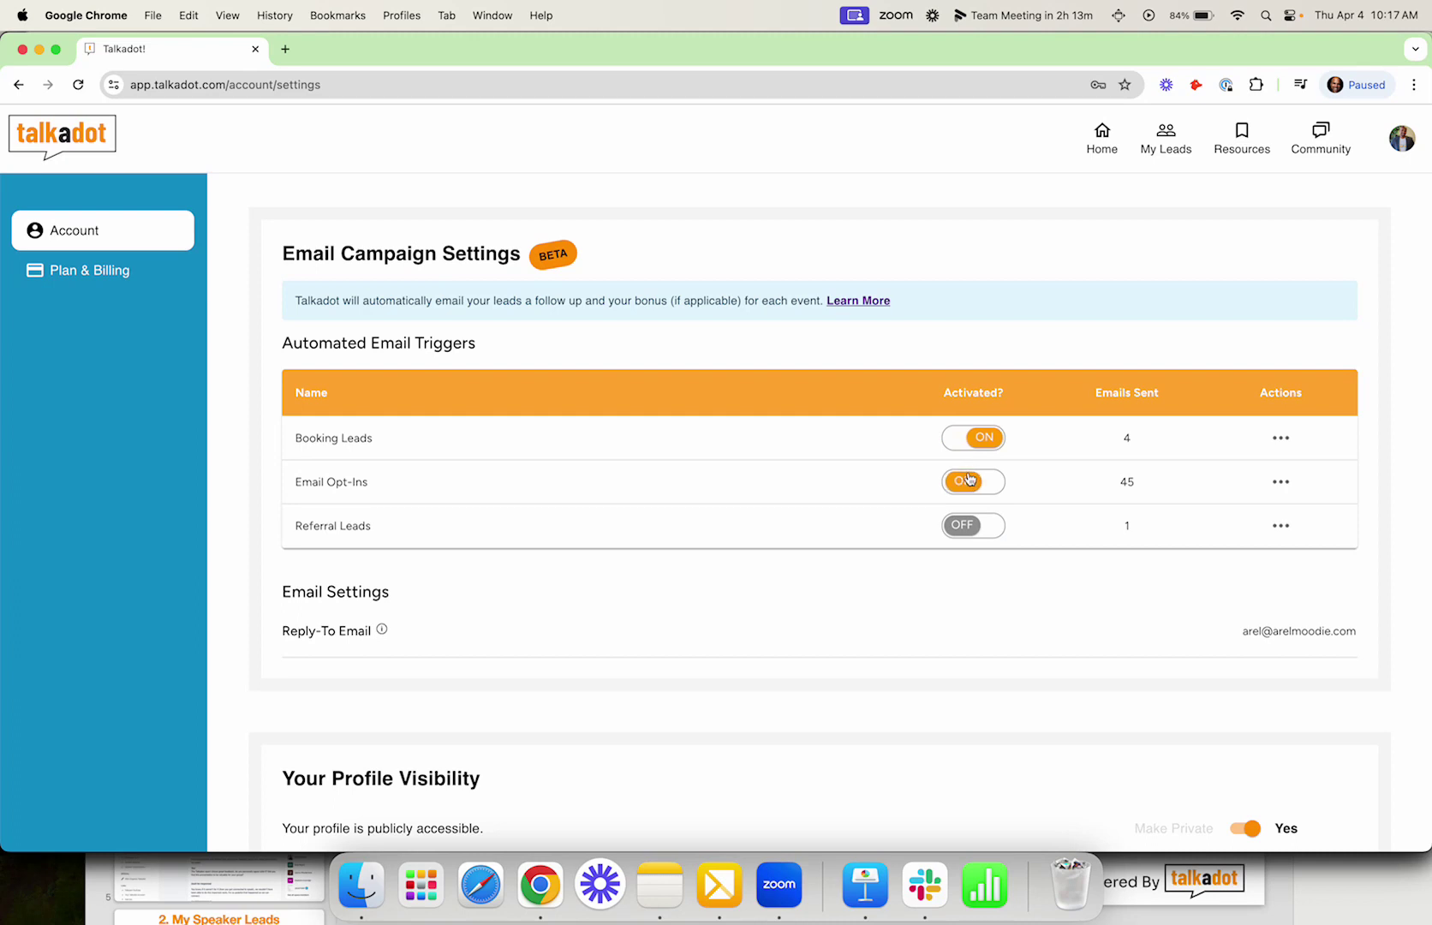
click(978, 524)
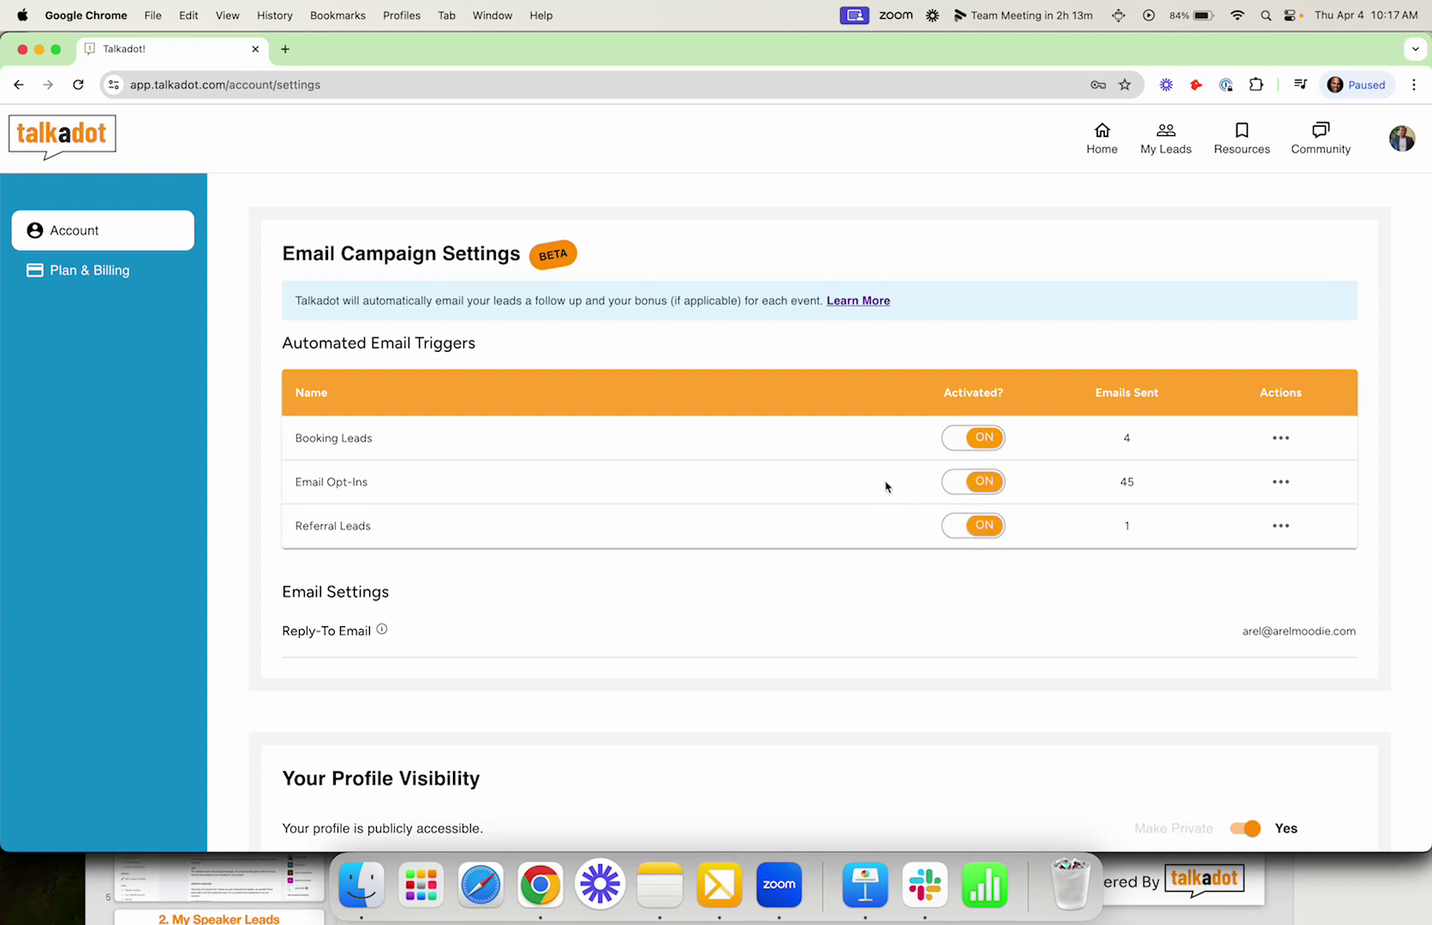
click(1281, 438)
click(1231, 476)
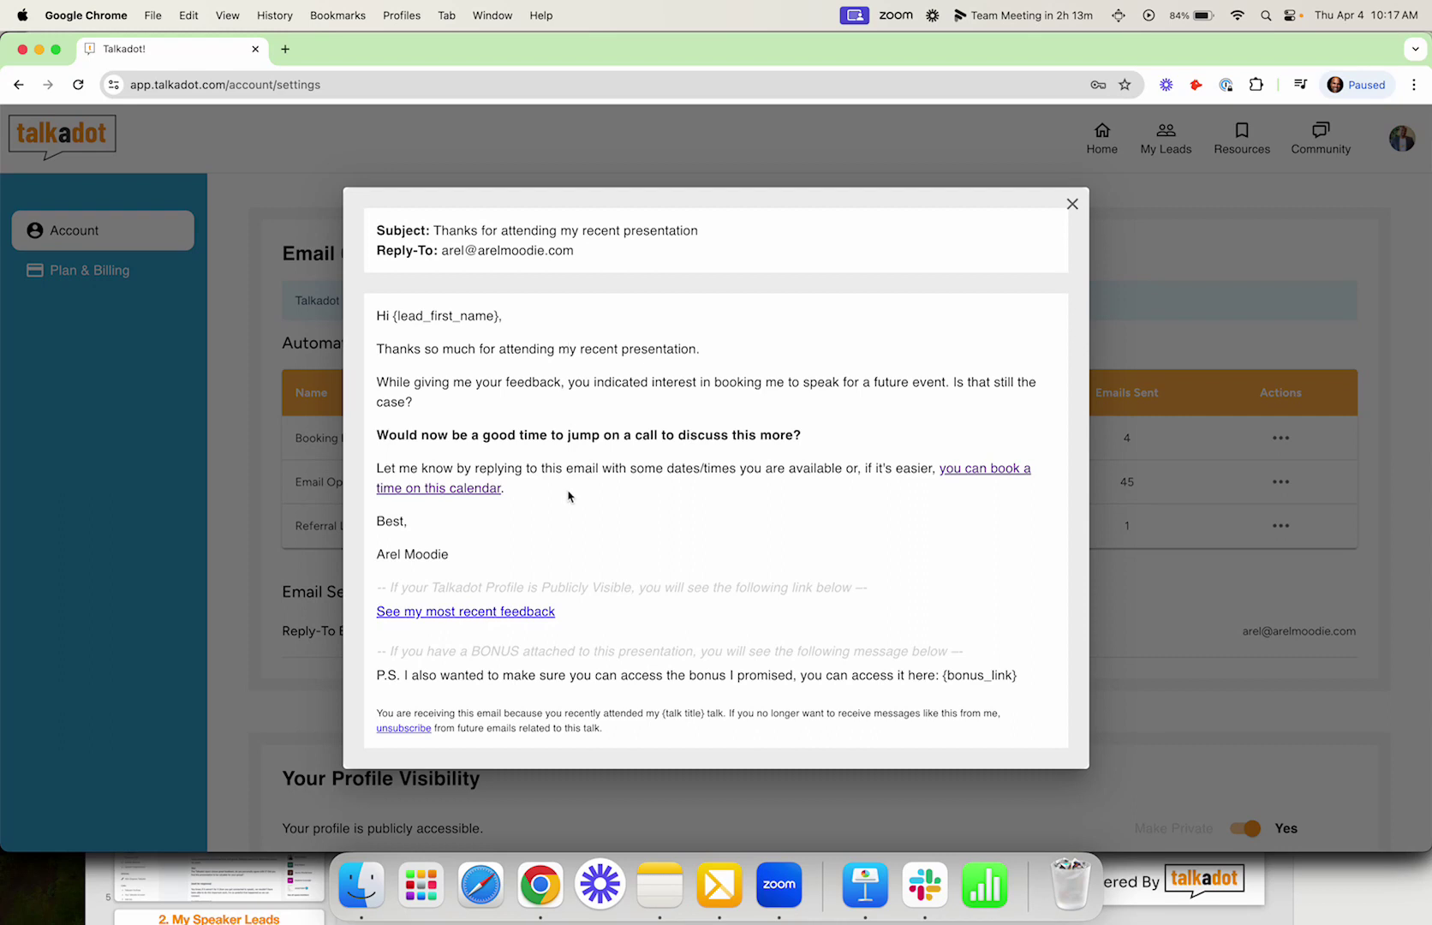
drag(559, 492, 852, 470)
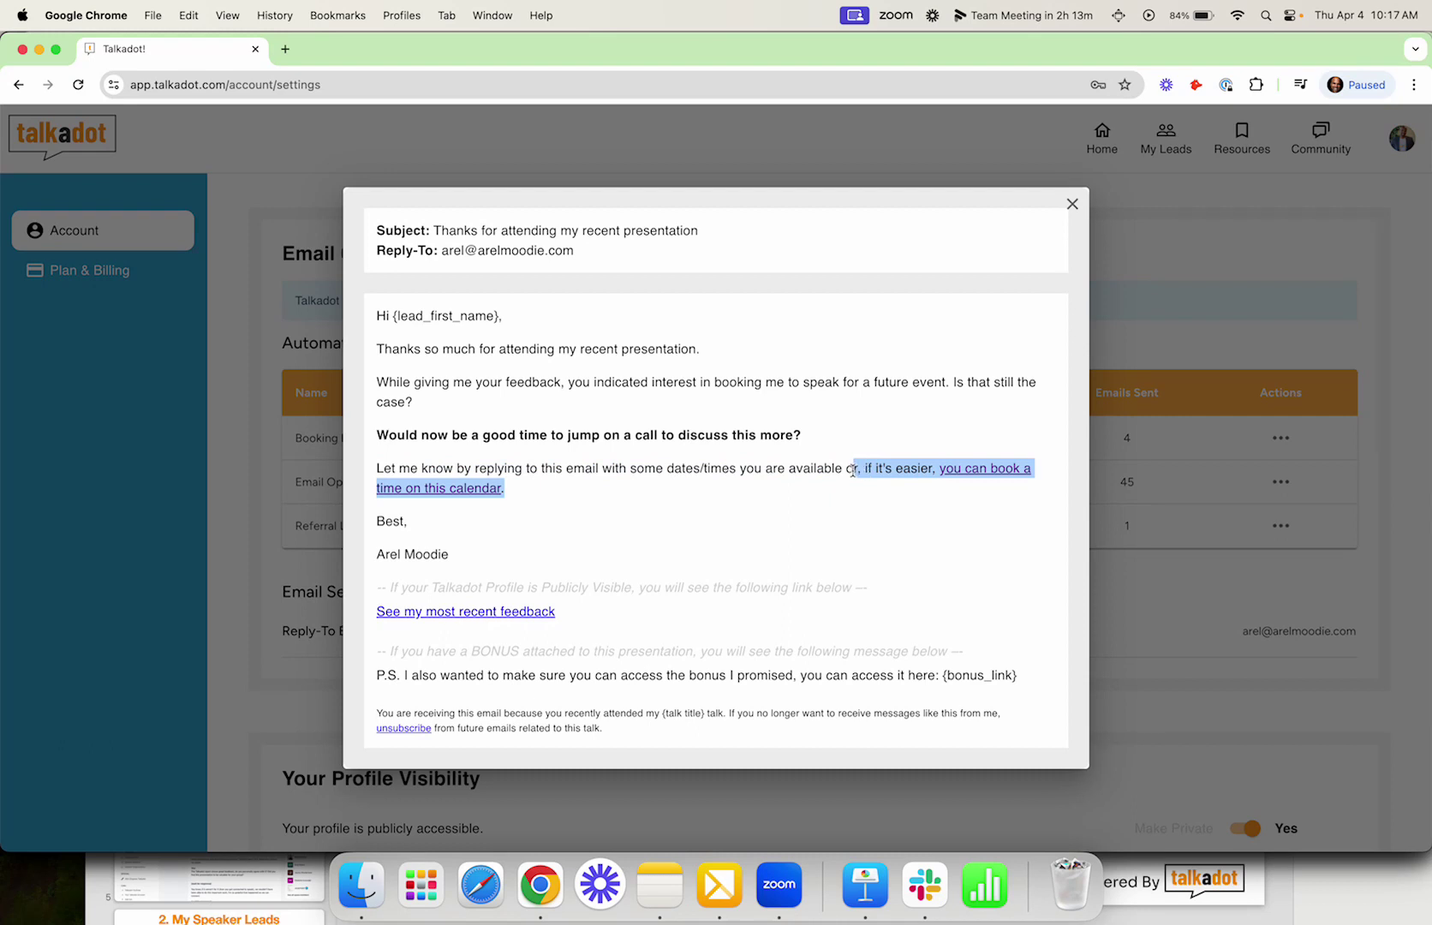
right_click(807, 560)
click(683, 648)
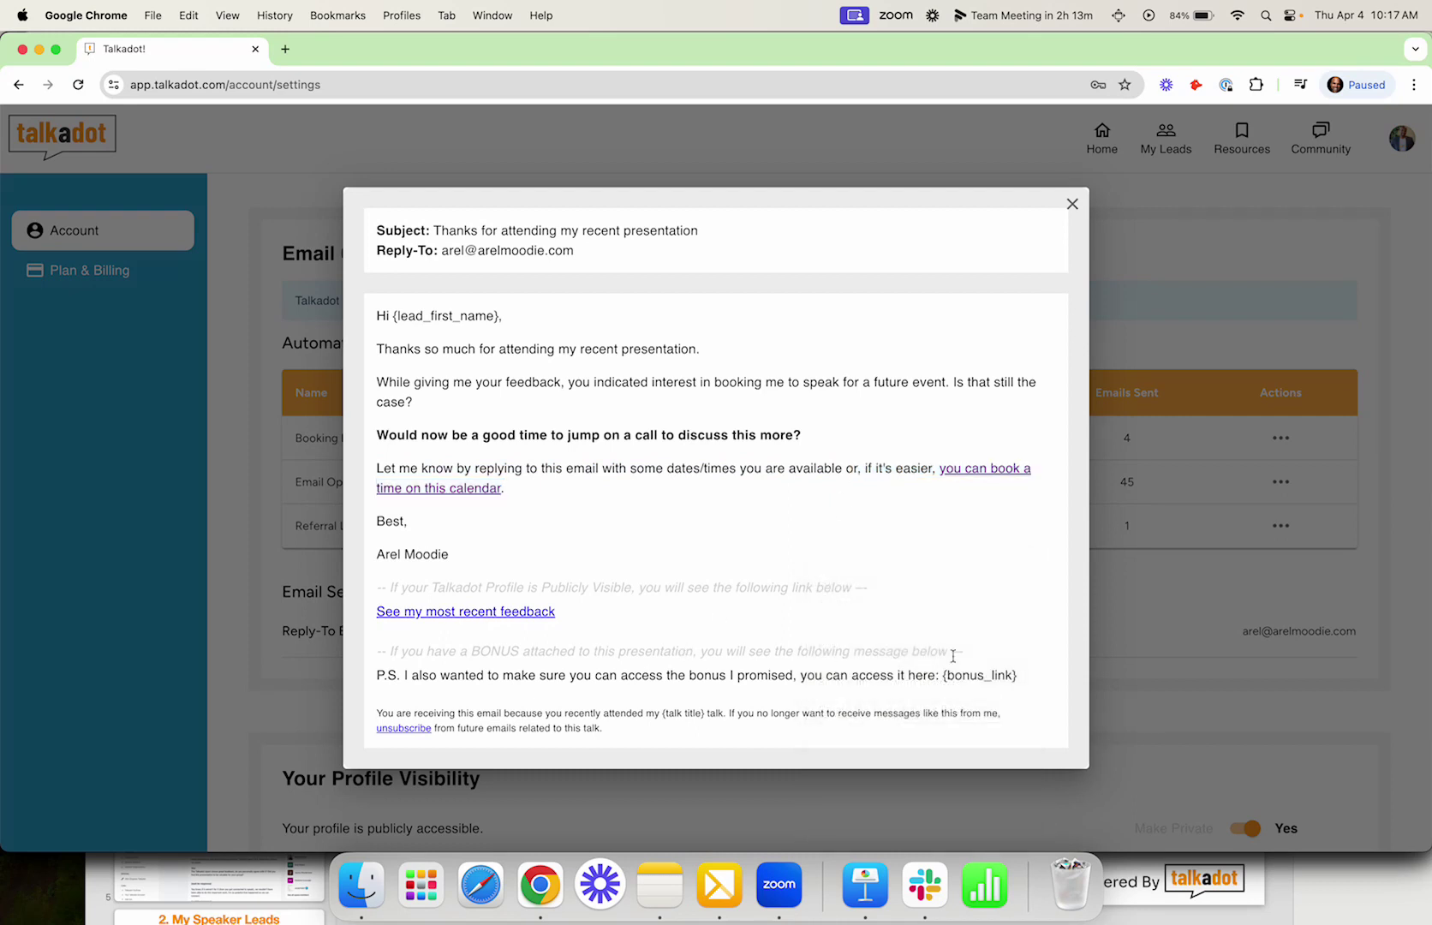
drag(1017, 675, 932, 675)
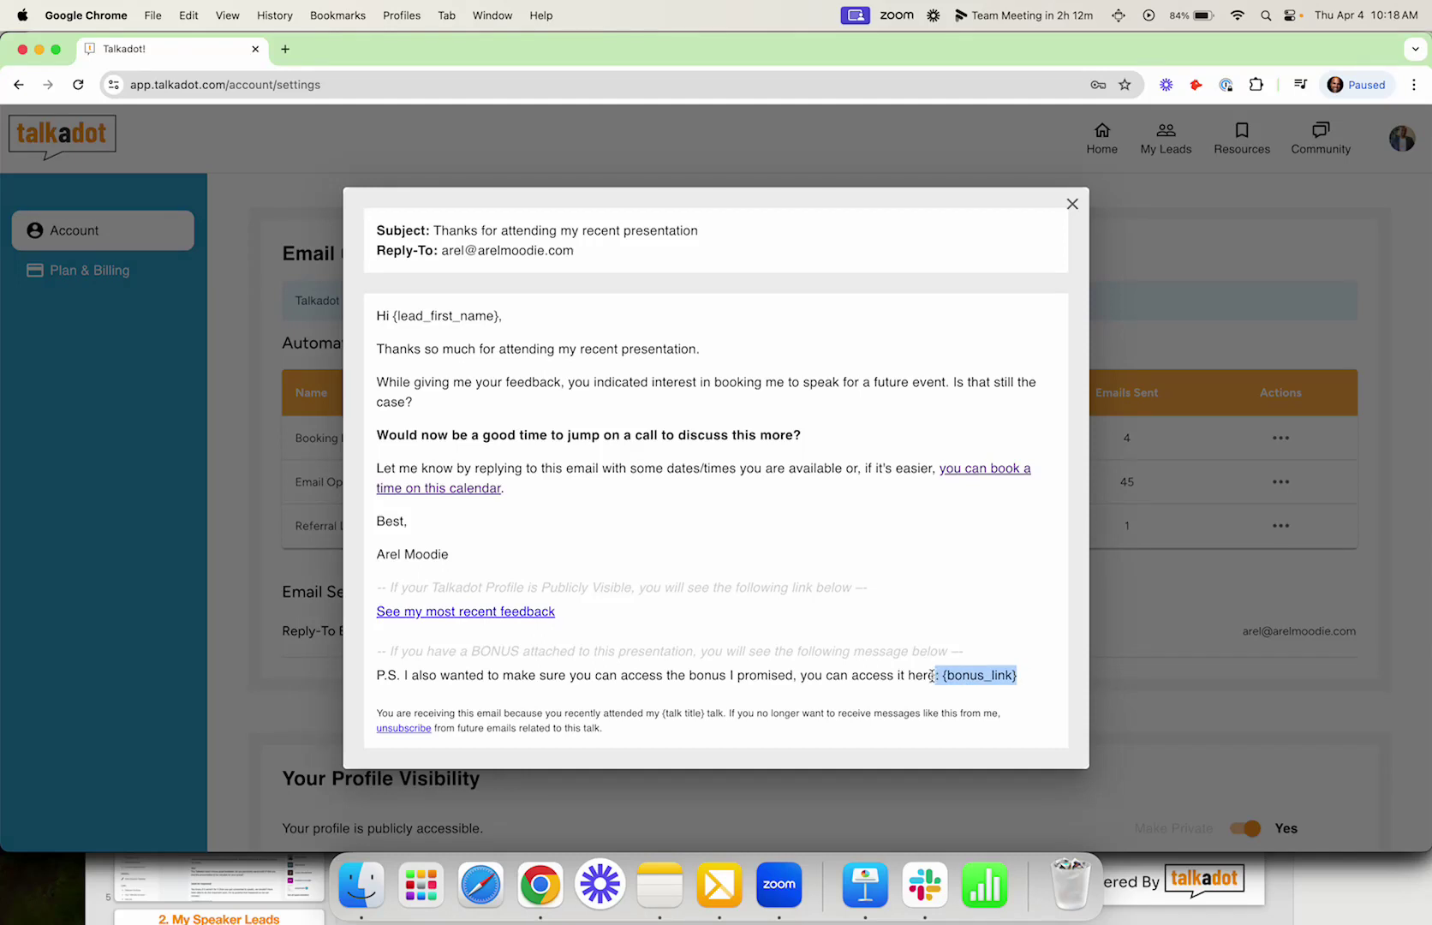
click(1219, 307)
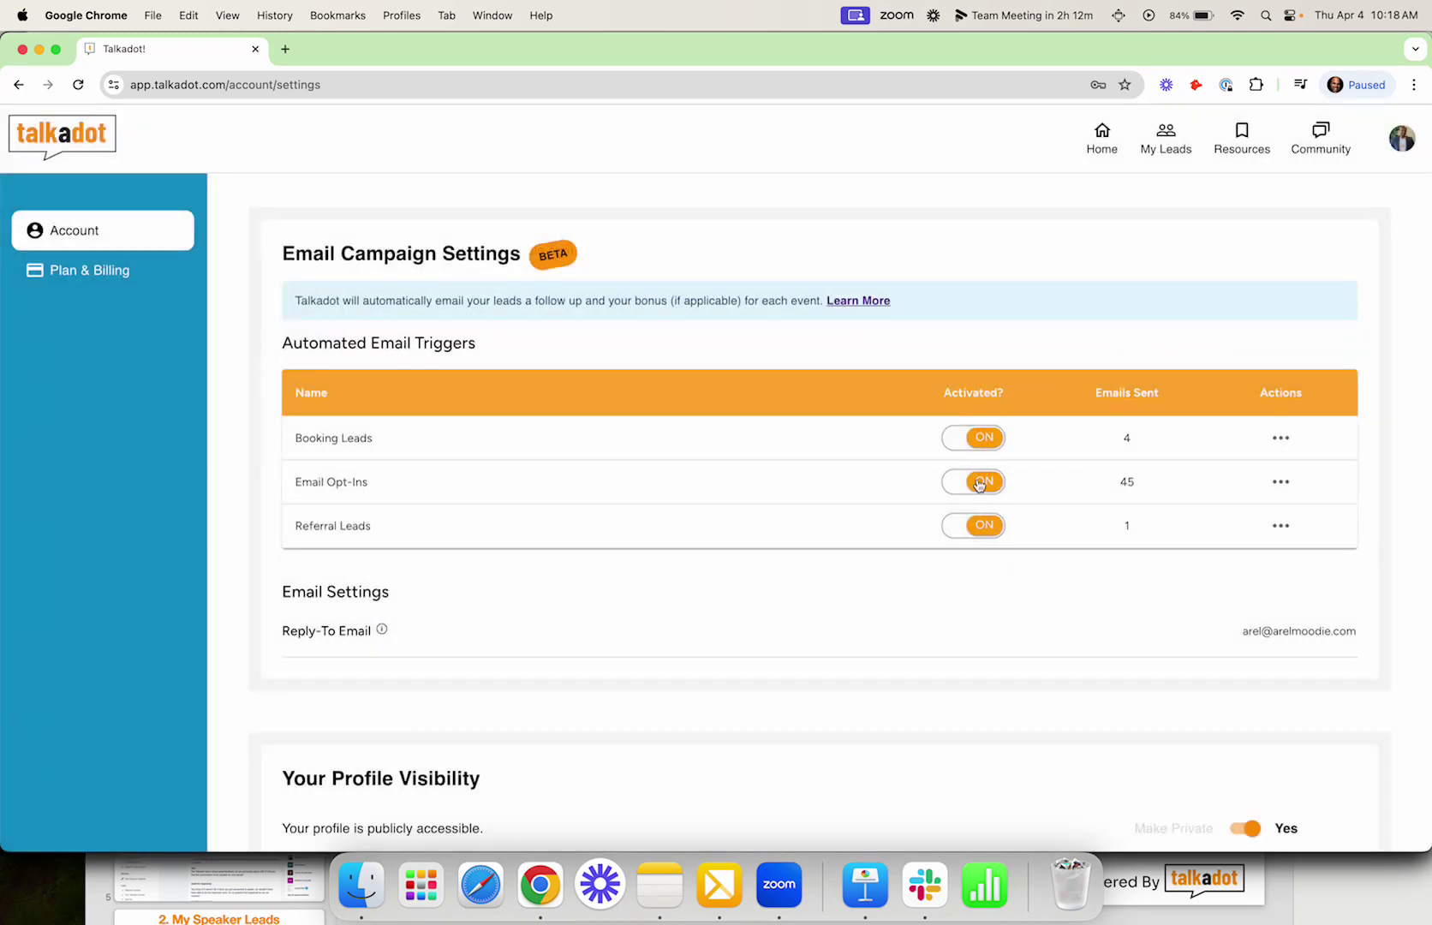
Step: Select the account email address, then move down to Email Settings and Your Profile Visibility
scroll(982, 528, down, 3)
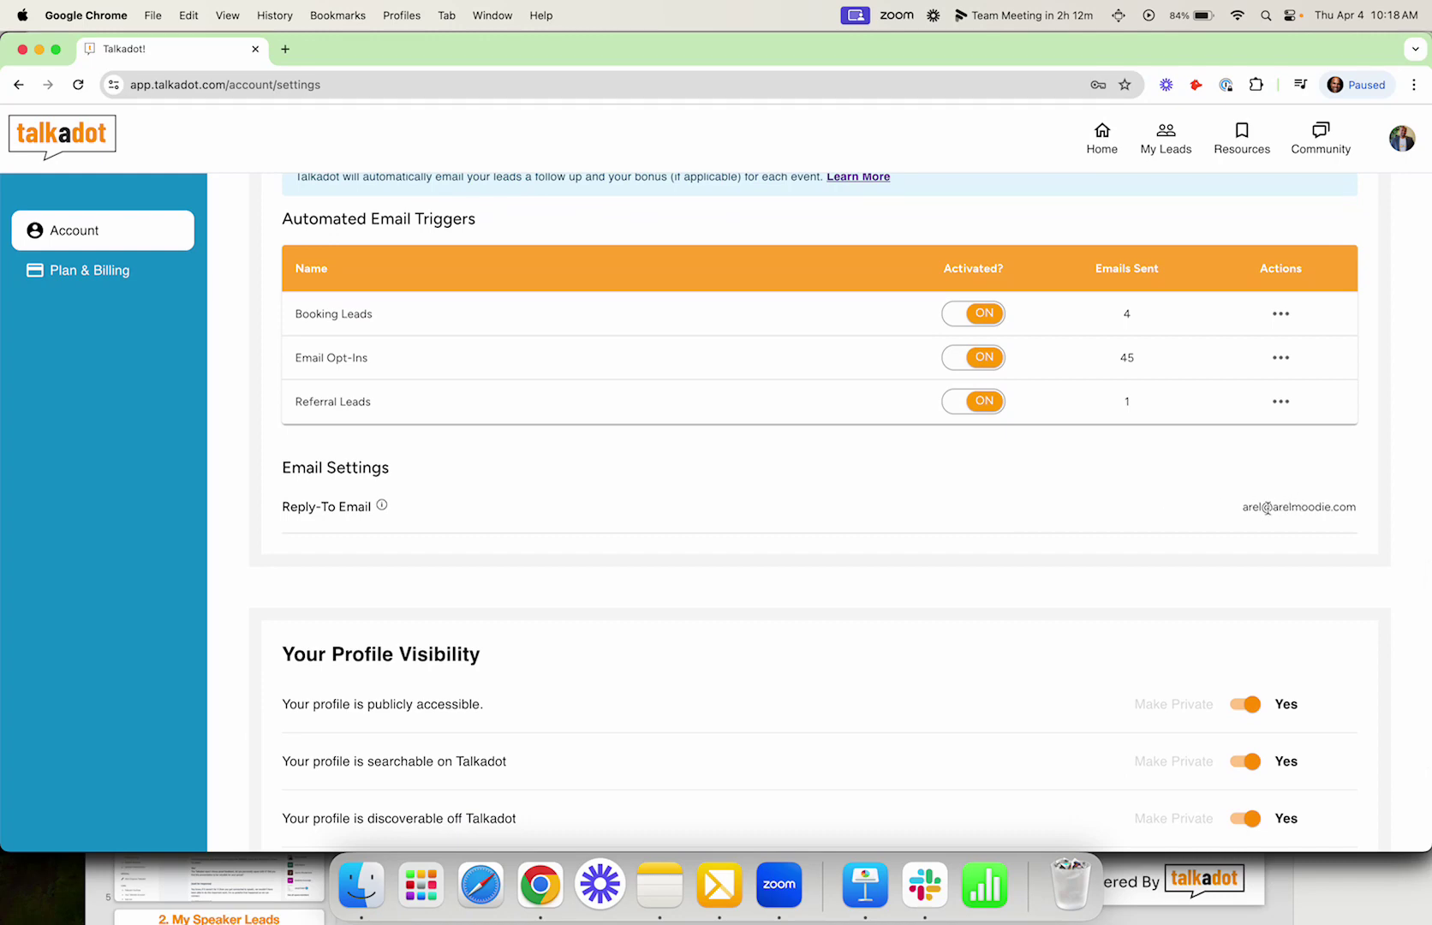
scroll(1154, 452, up, 10)
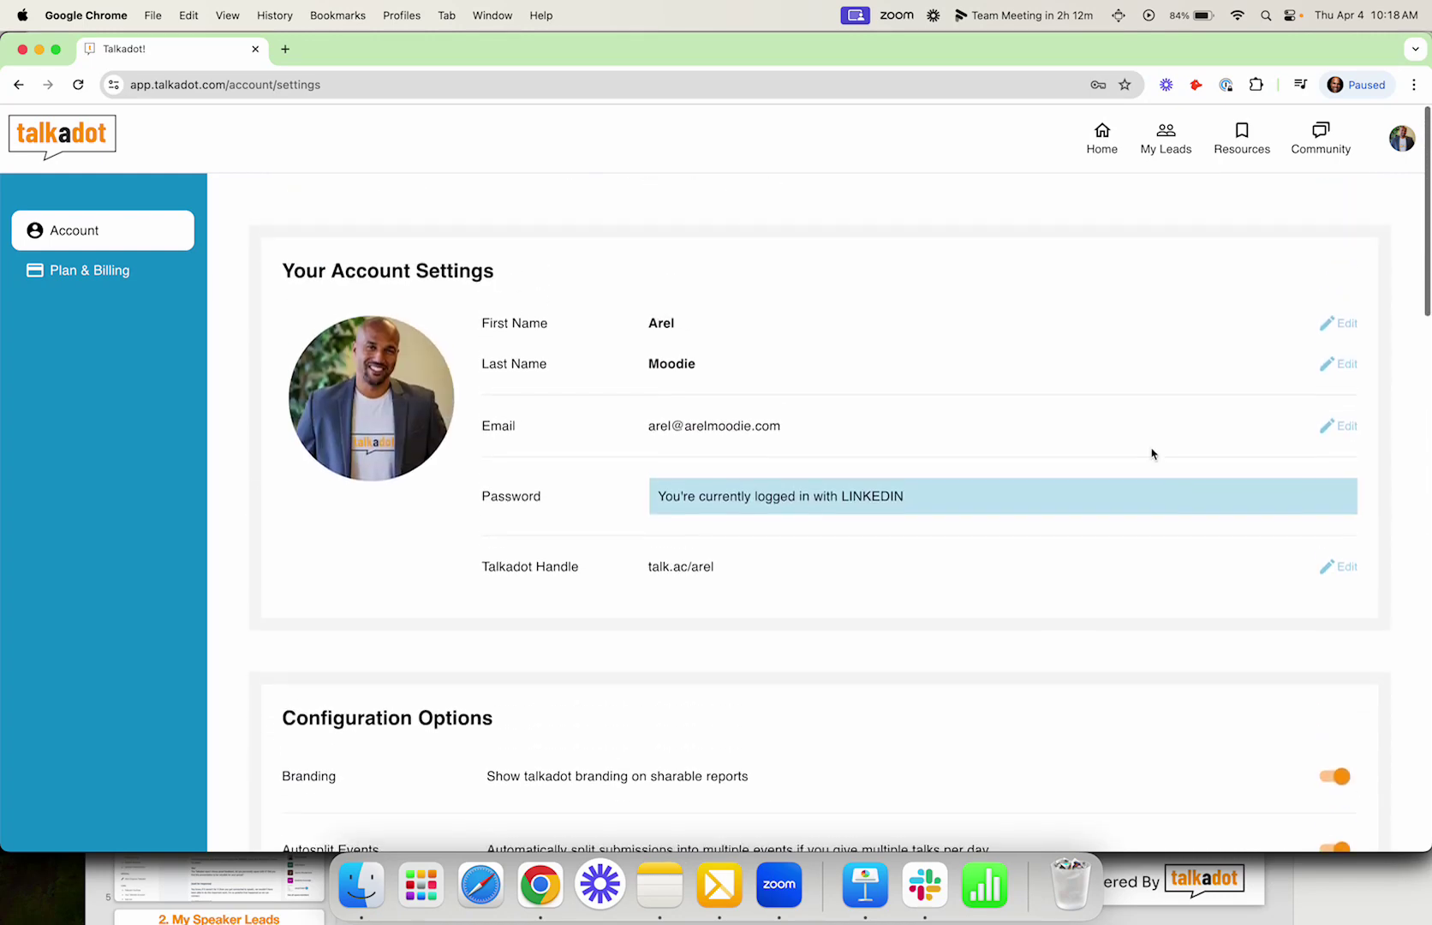
drag(800, 419, 646, 422)
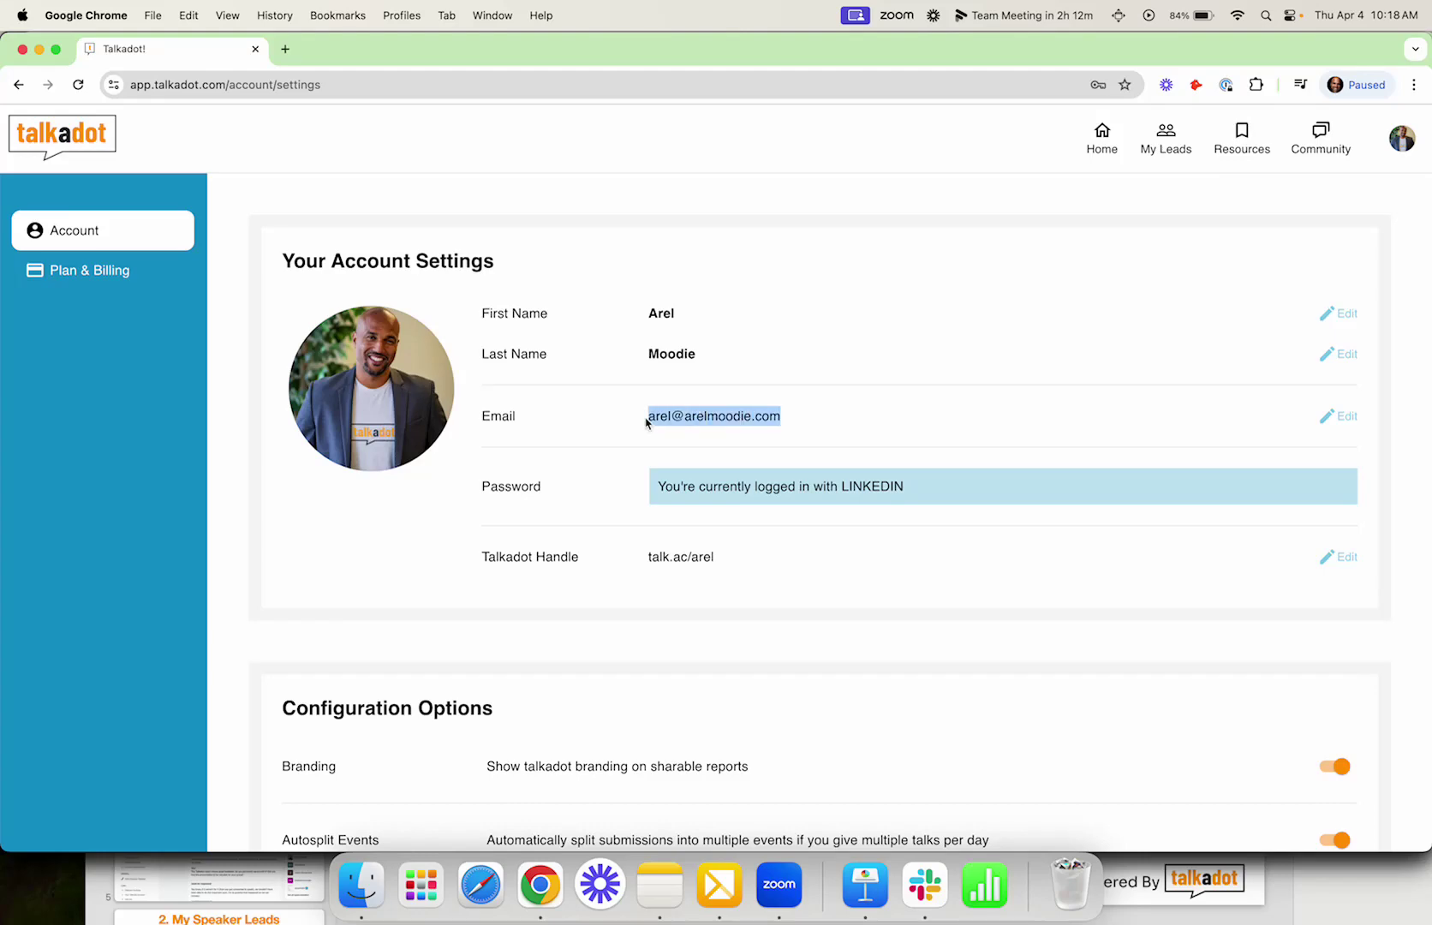
scroll(703, 489, down, 8)
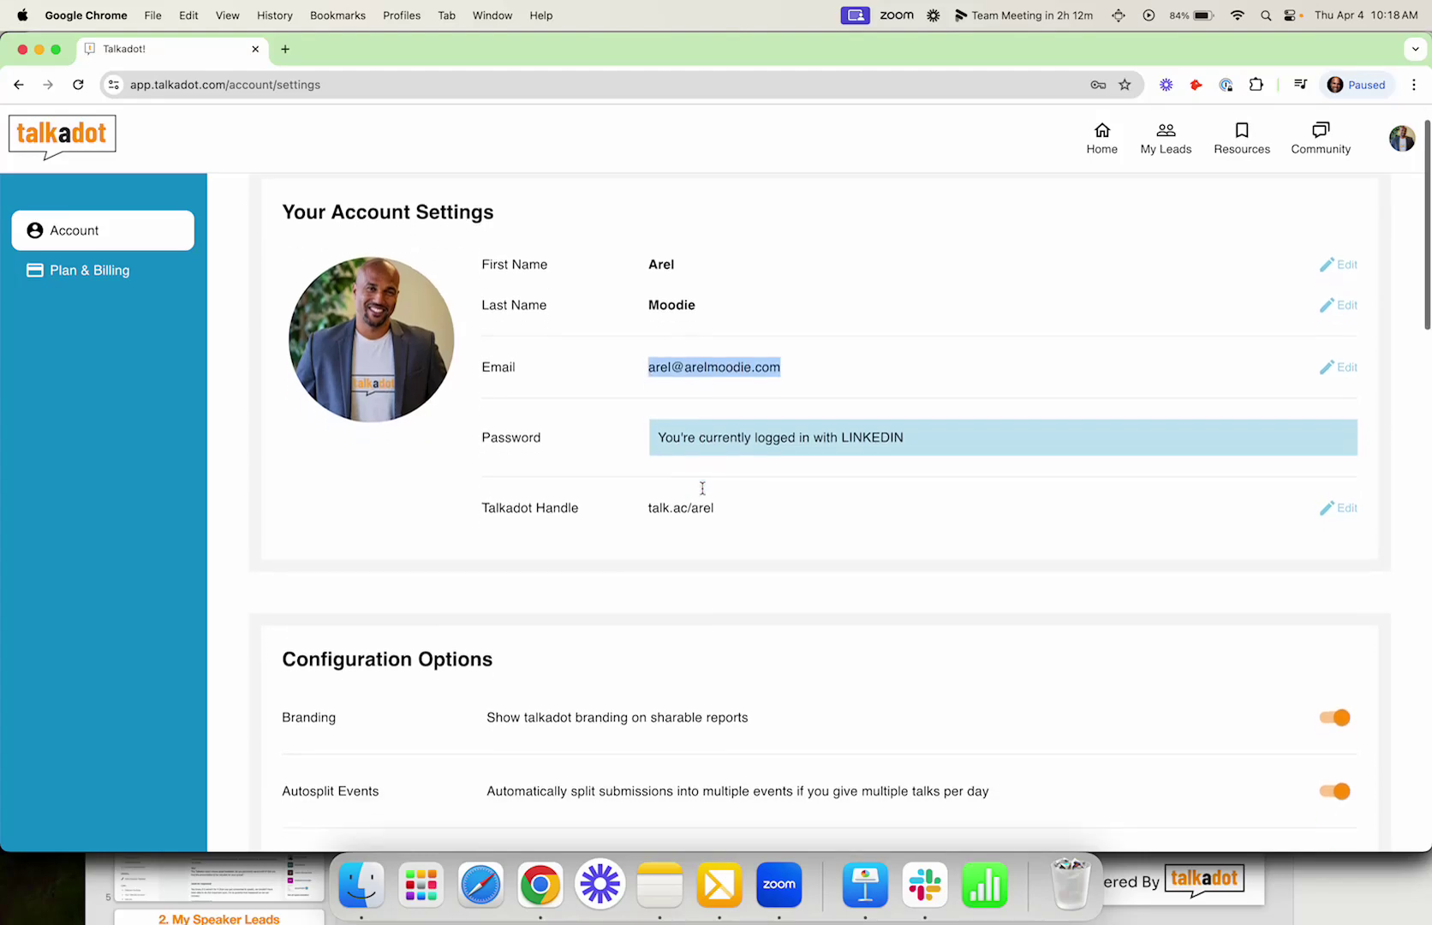
scroll(702, 494, down, 13)
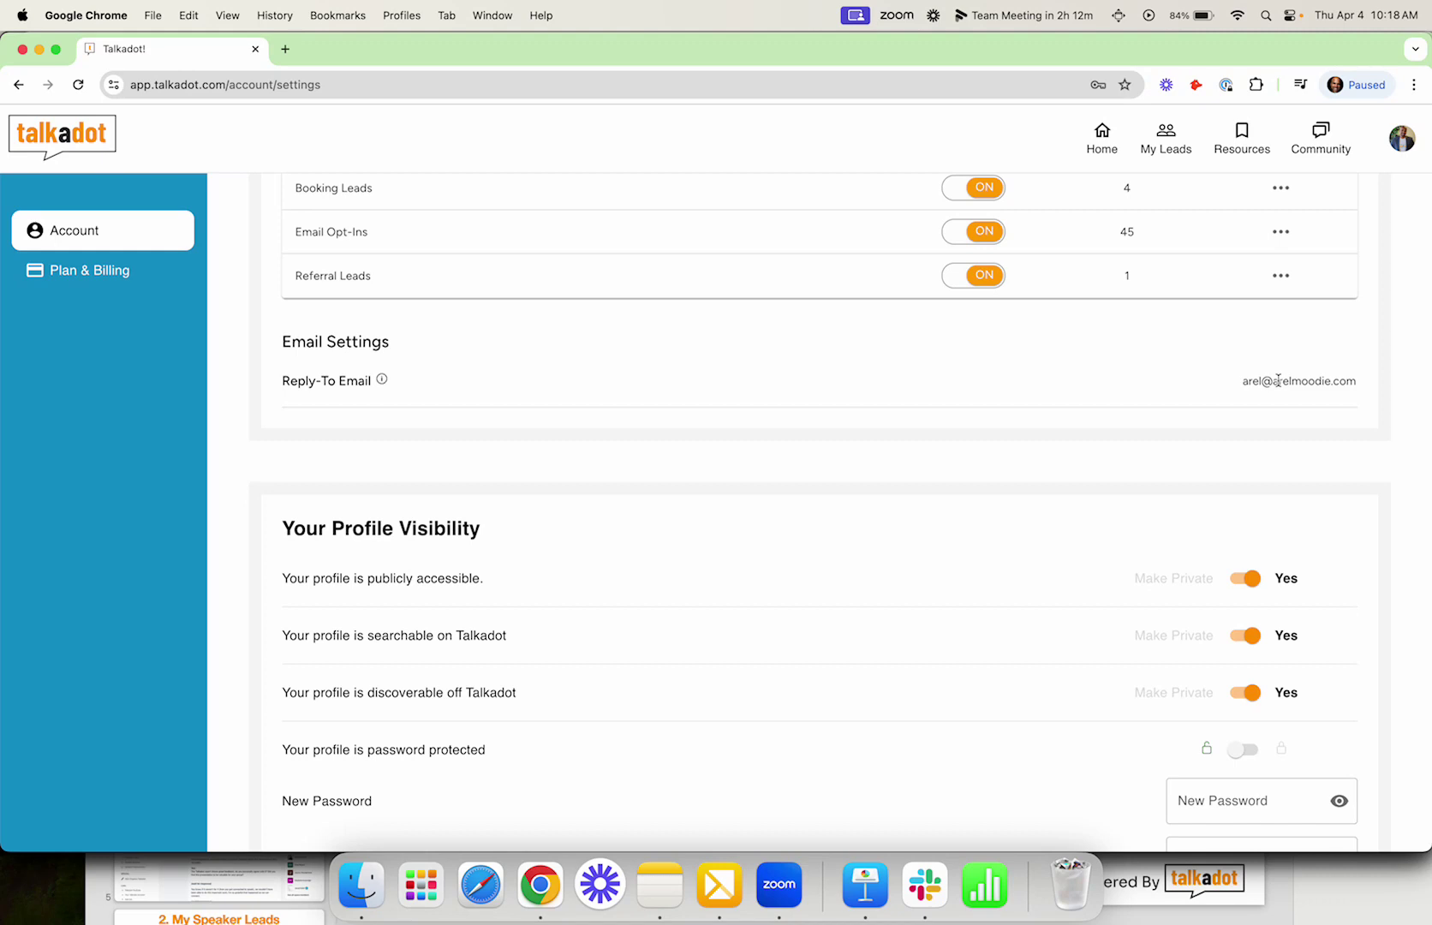
scroll(1246, 270, up, 2)
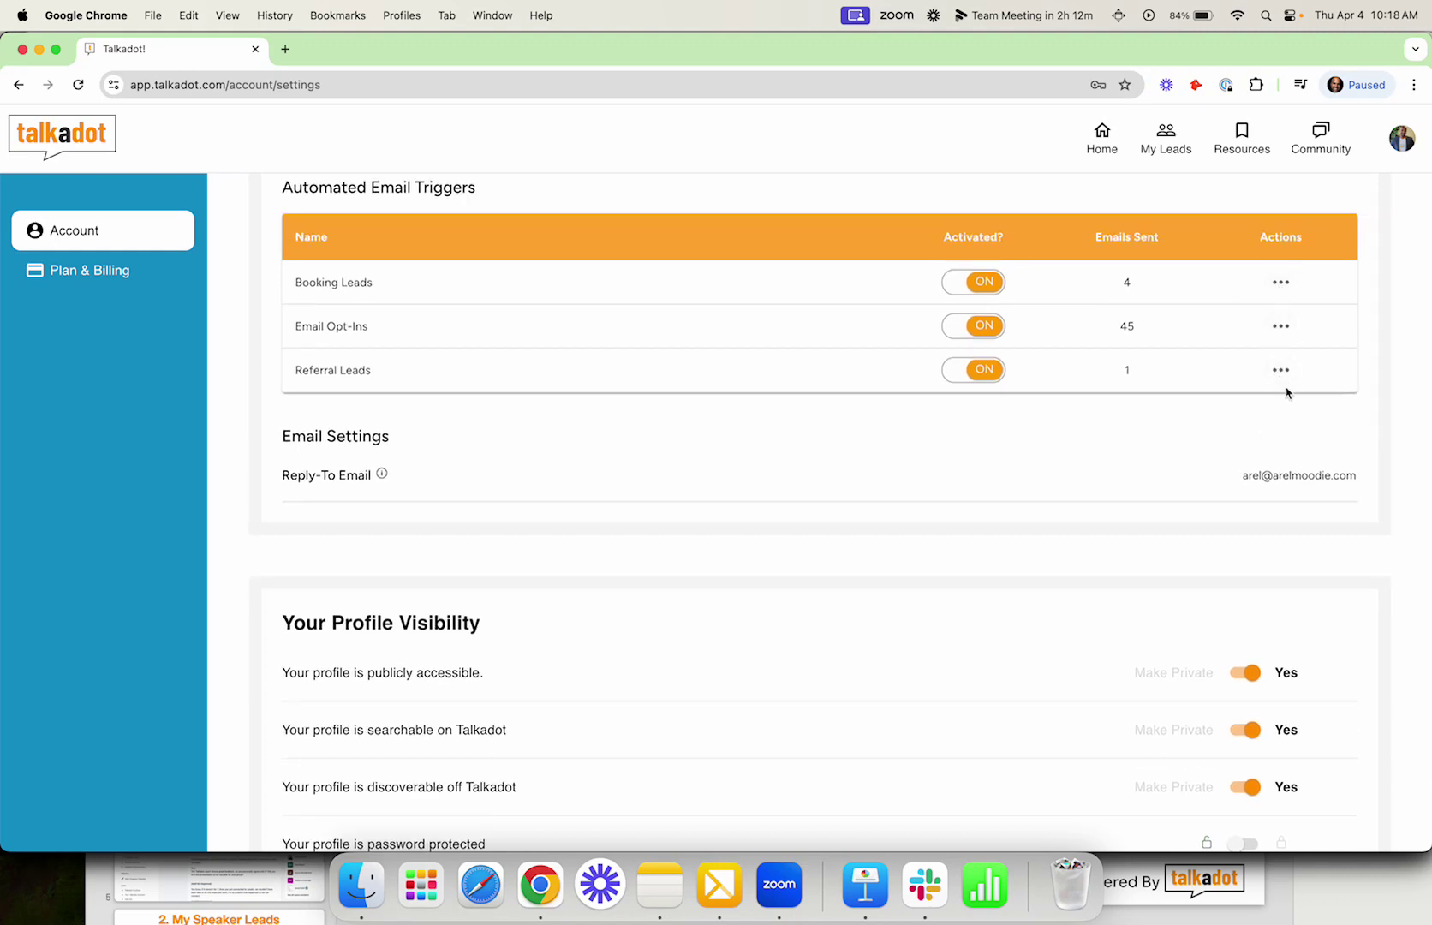
Step: Replace the Reply-To email with the general Talkadot company address
click(1289, 481)
key(super+a)
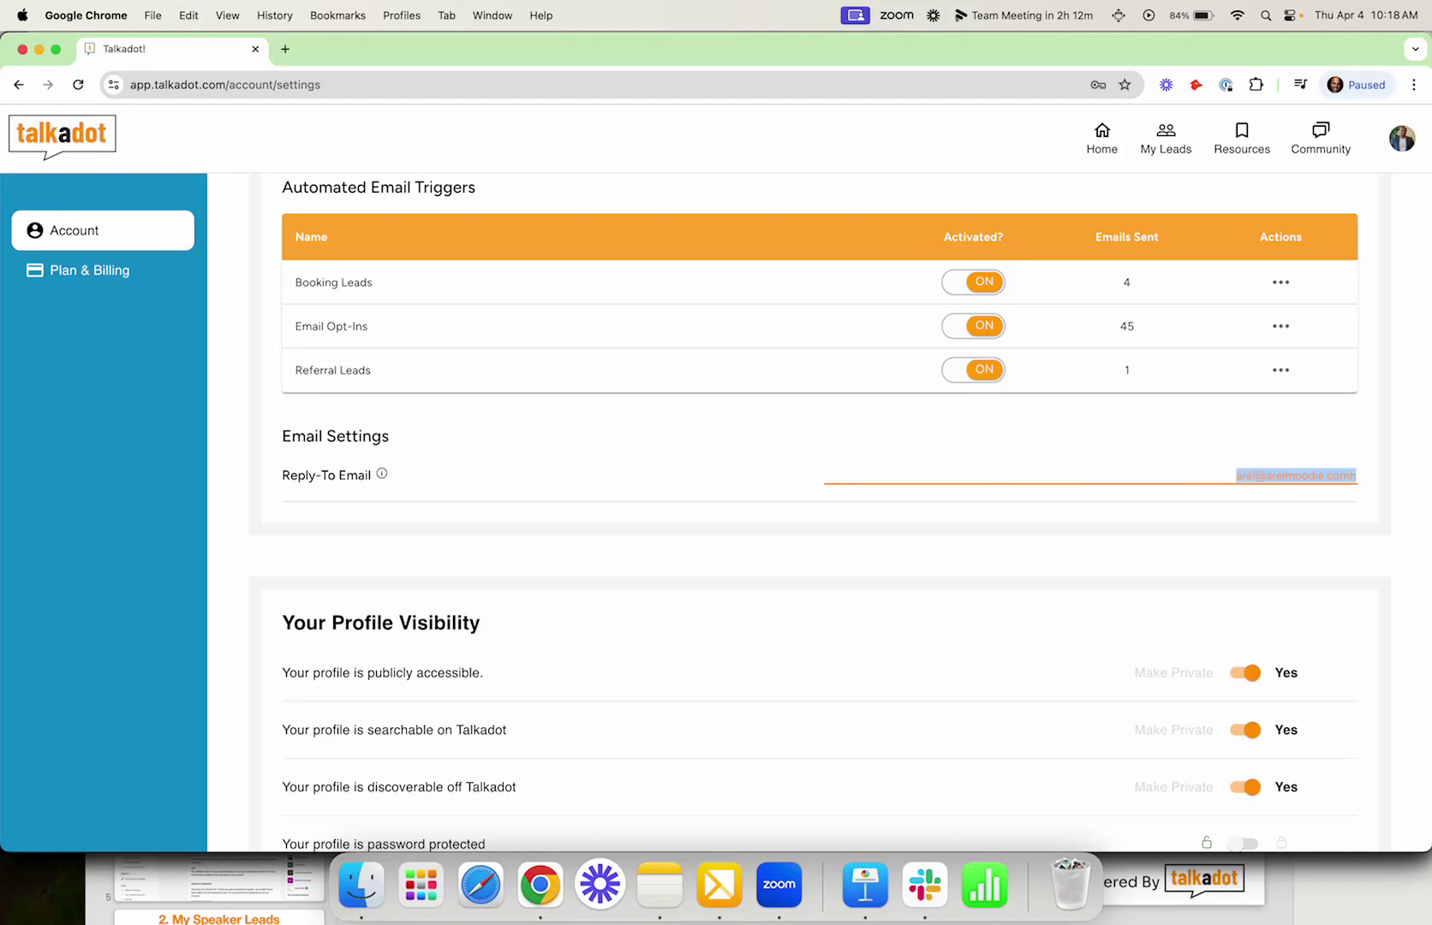
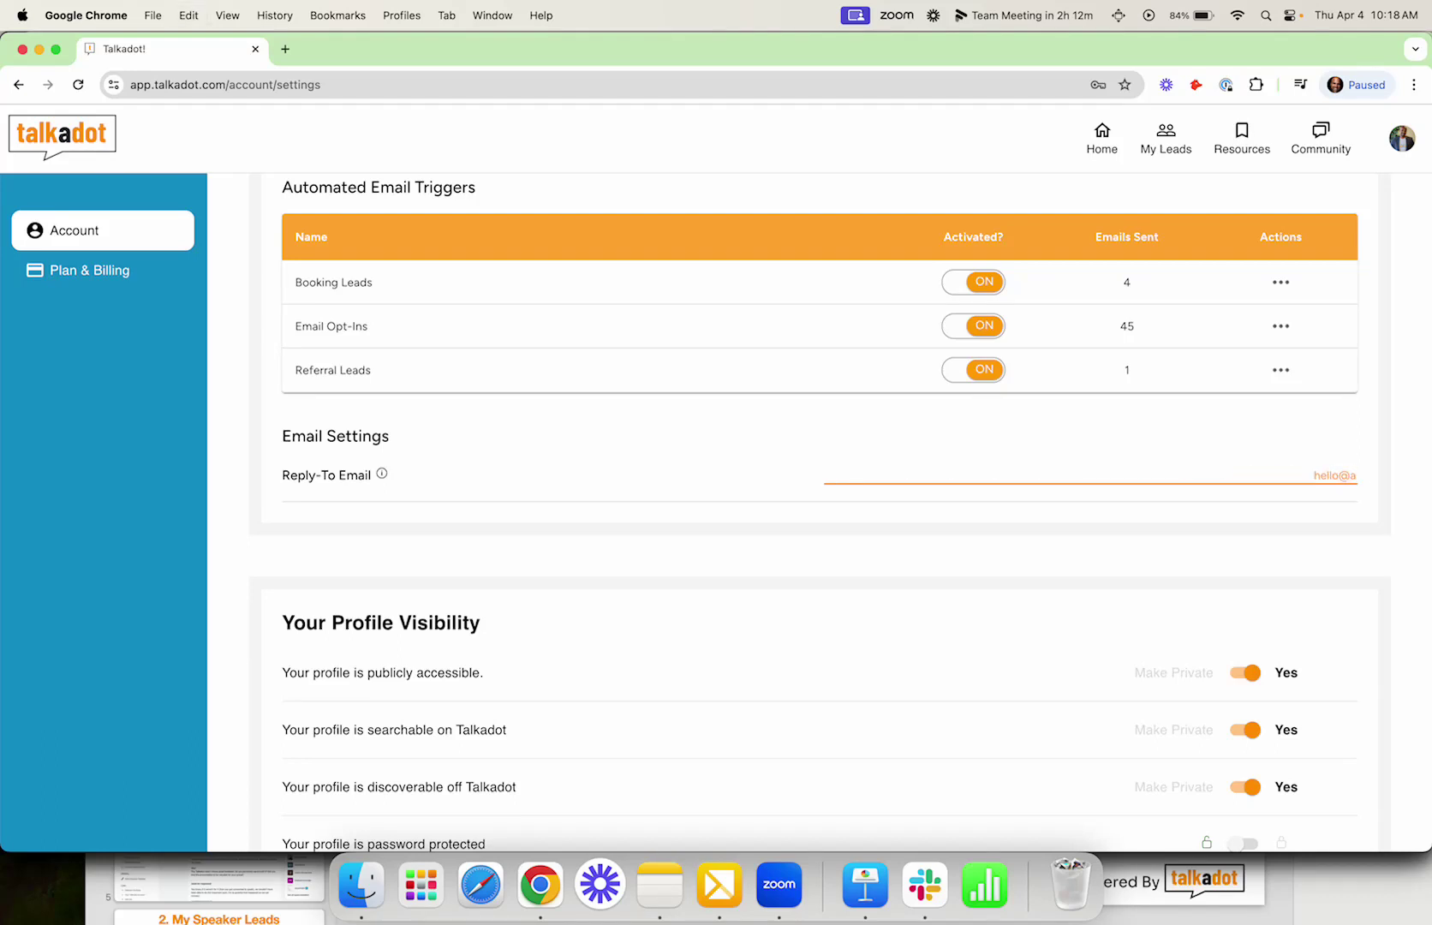
key(Return)
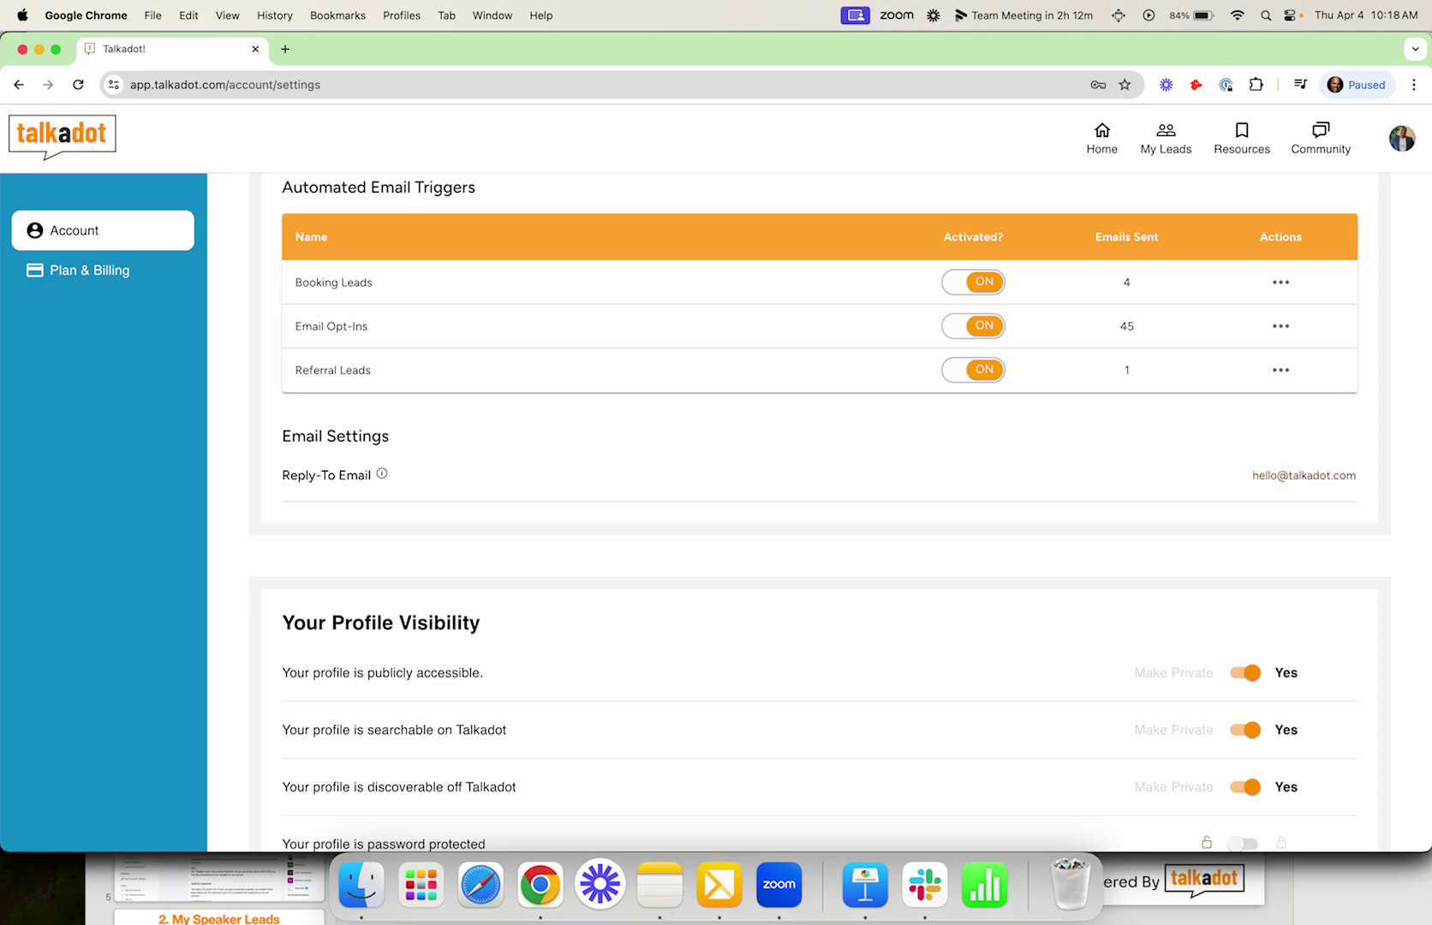
Step: Preview and close the Email Opt-Ins email template, then recheck the saved Reply-To value
click(1280, 326)
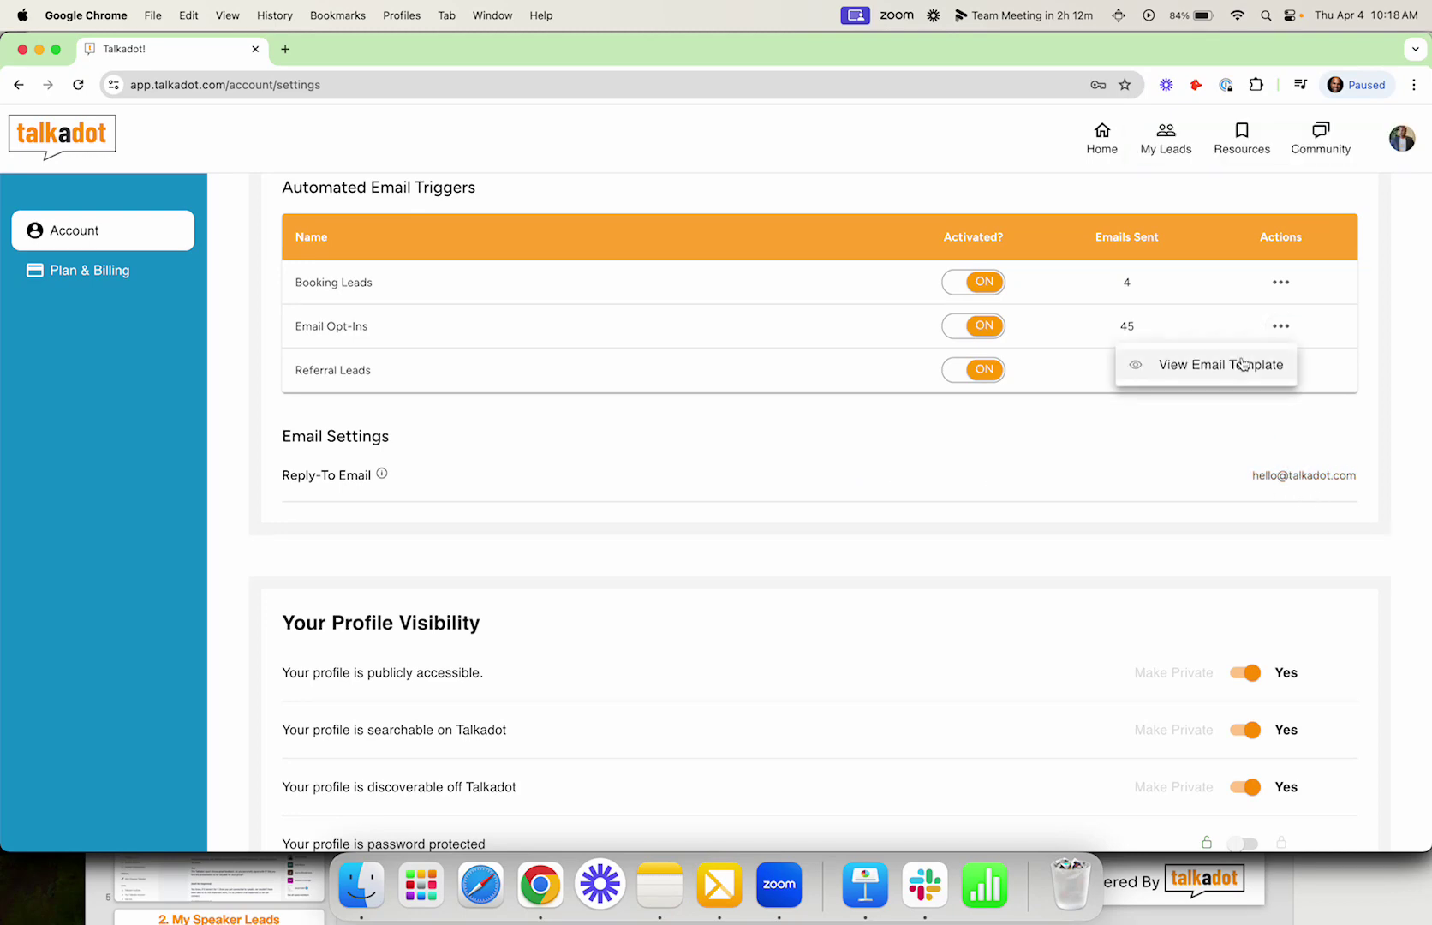
click(1242, 364)
click(1072, 242)
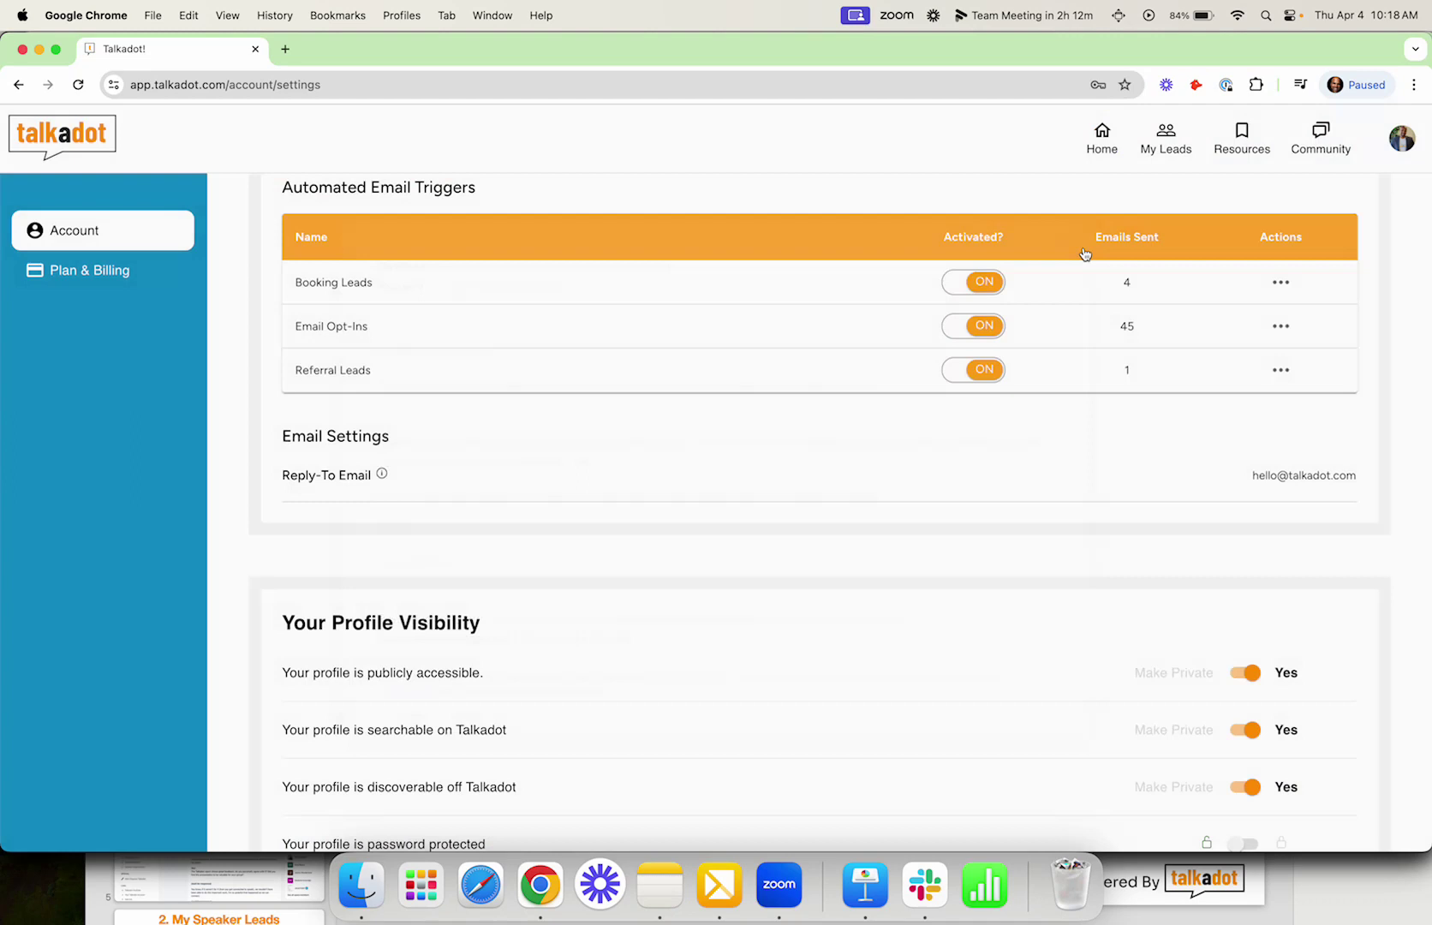
click(1307, 477)
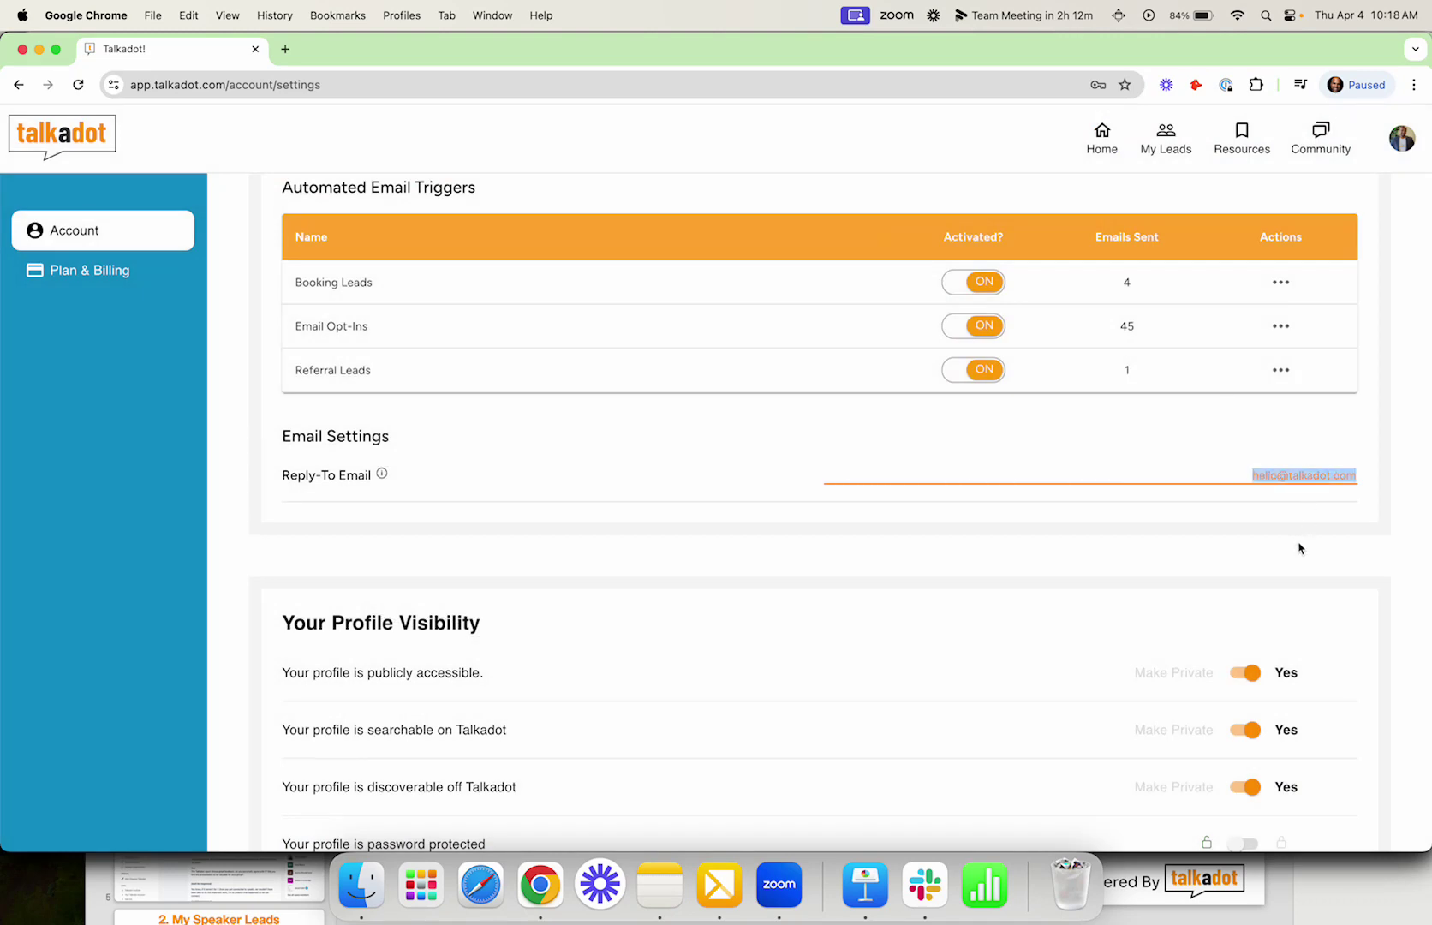
scroll(1299, 548, down, 5)
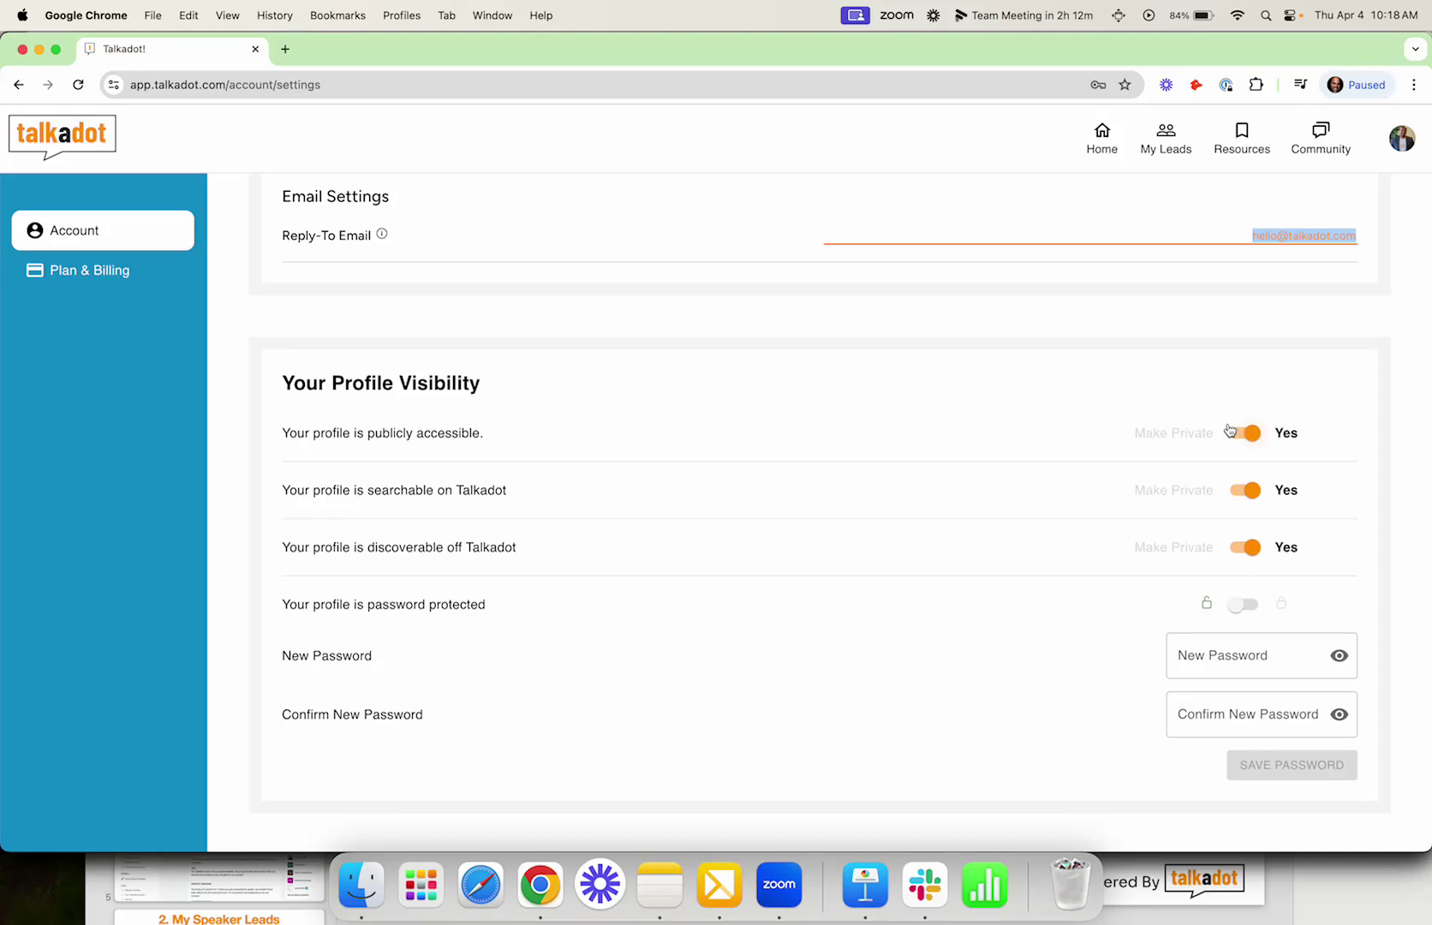
Step: Load the speaker's talkadot.com/s/ public profile address in a new Chrome tab
click(287, 52)
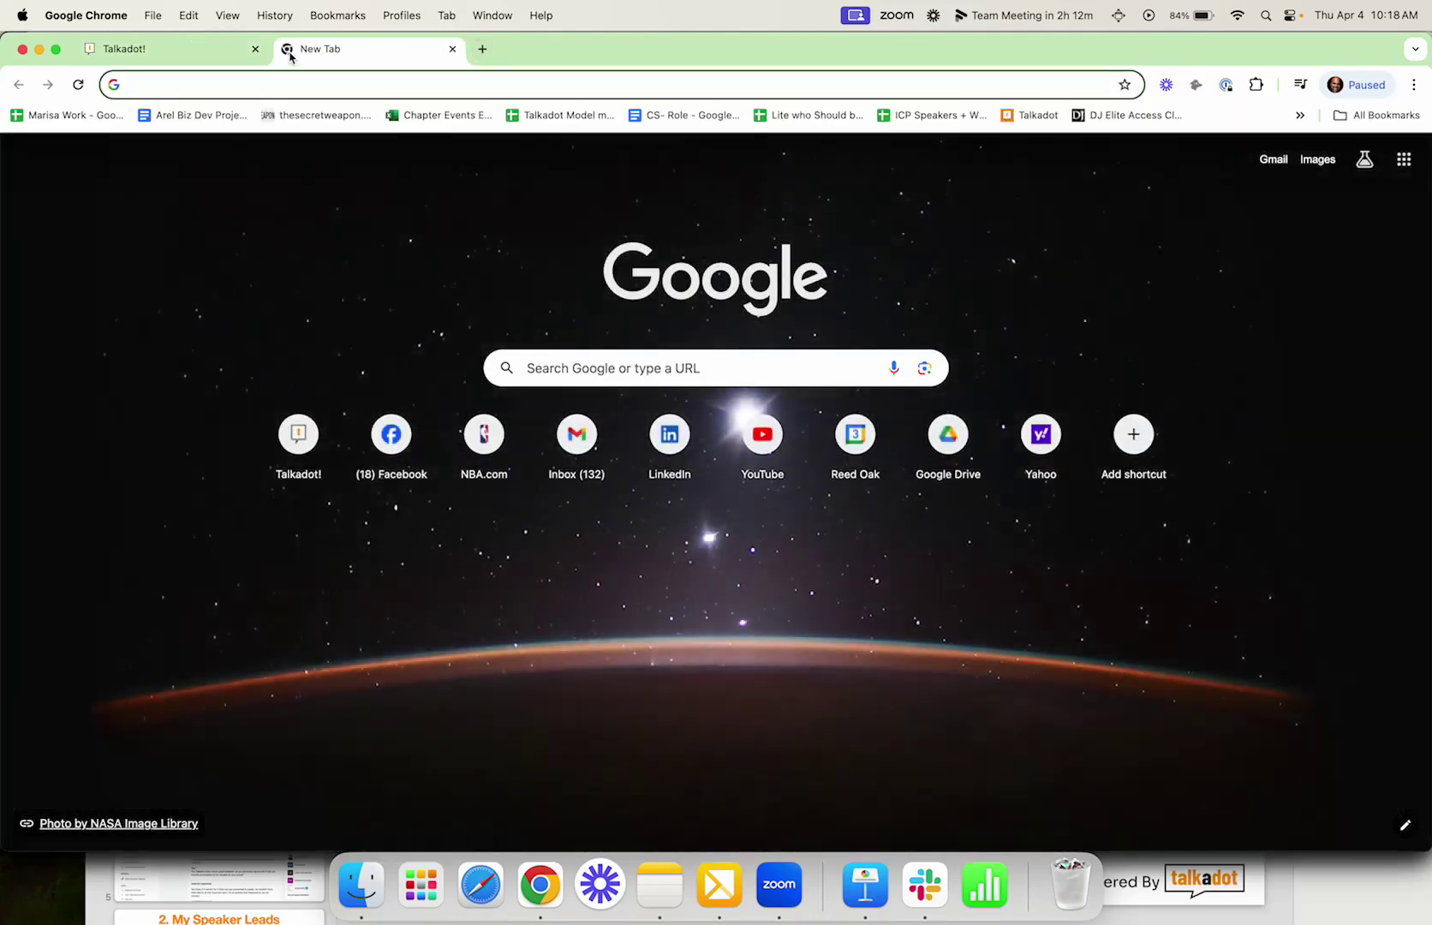
text(talkadot.com/sp)
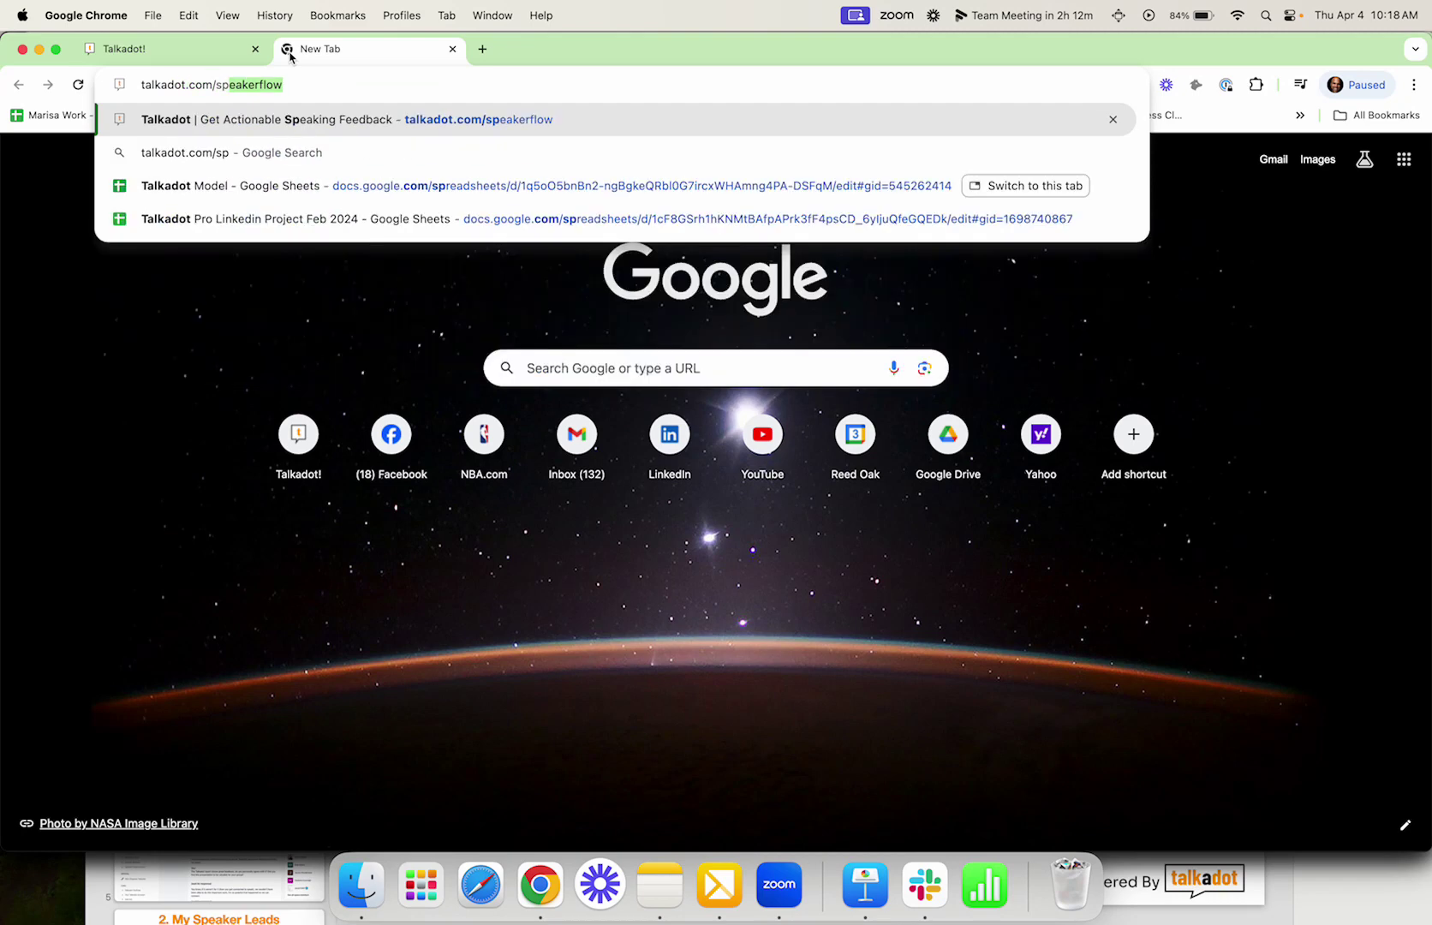
key(BackSpace)
key(BackSpace)
text(arel)
key(BackSpace)
key(BackSpace)
key(BackSpace)
key(BackSpace)
text(s)
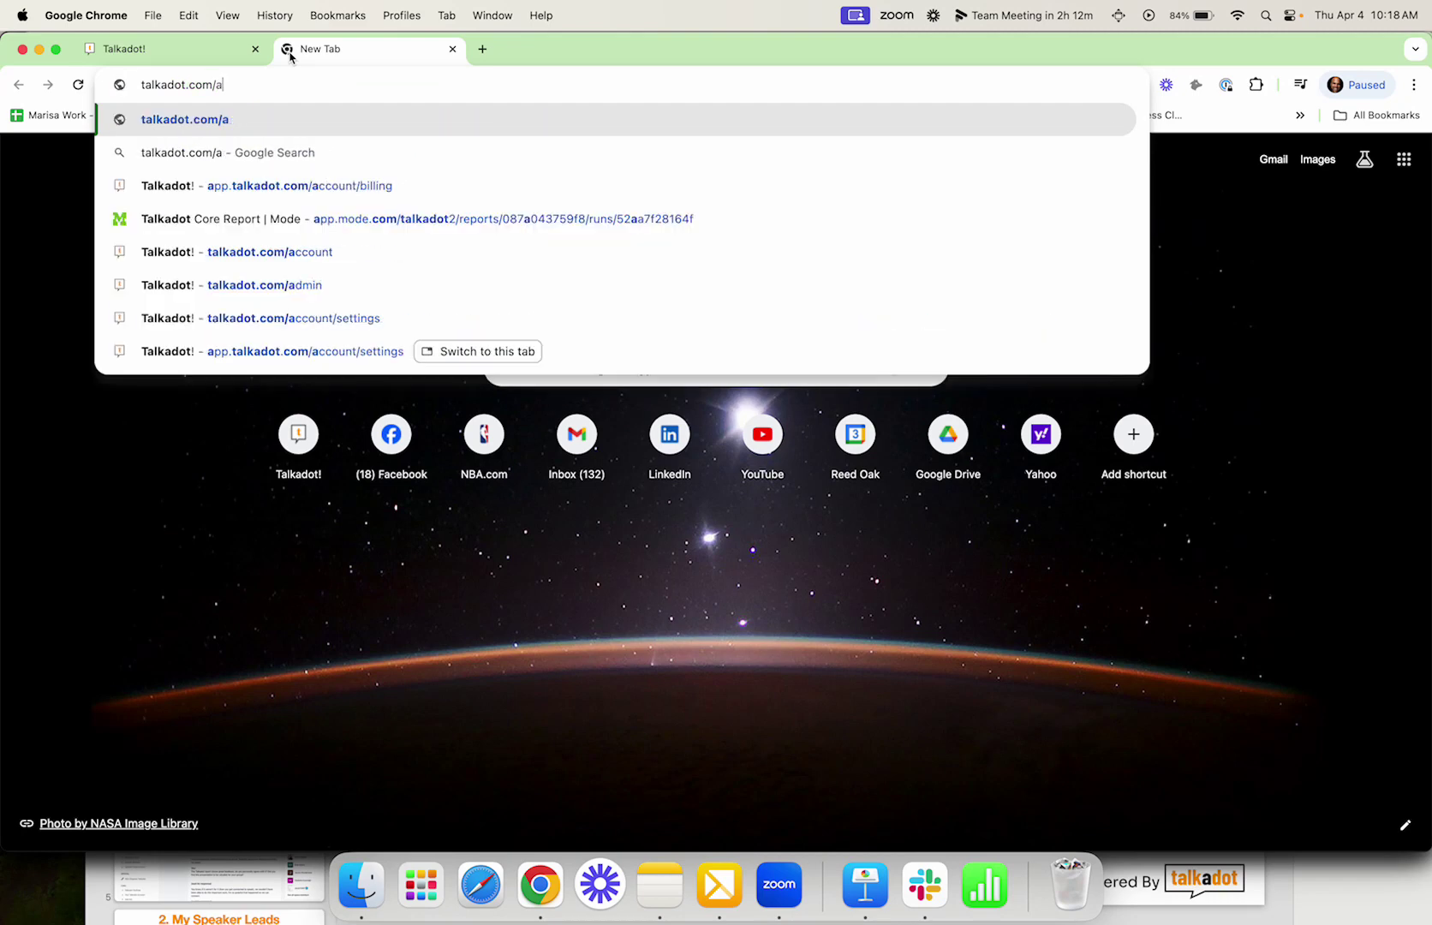
key(Return)
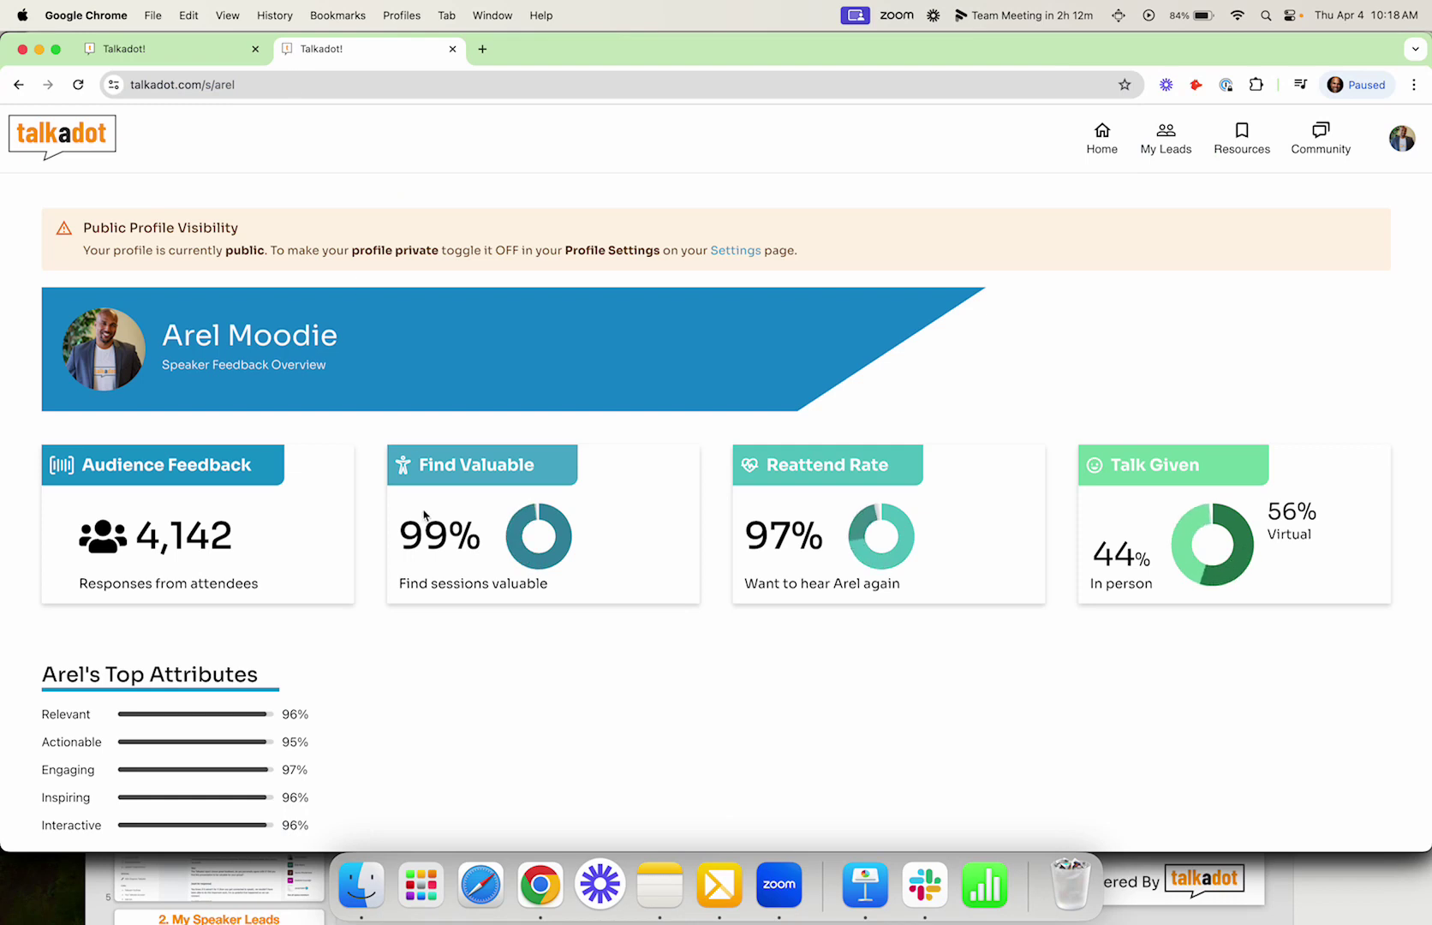
Step: Review the profile's stat cards, About section and Recent Speaking Engagements, then return to the settings tab
scroll(383, 572, down, 2)
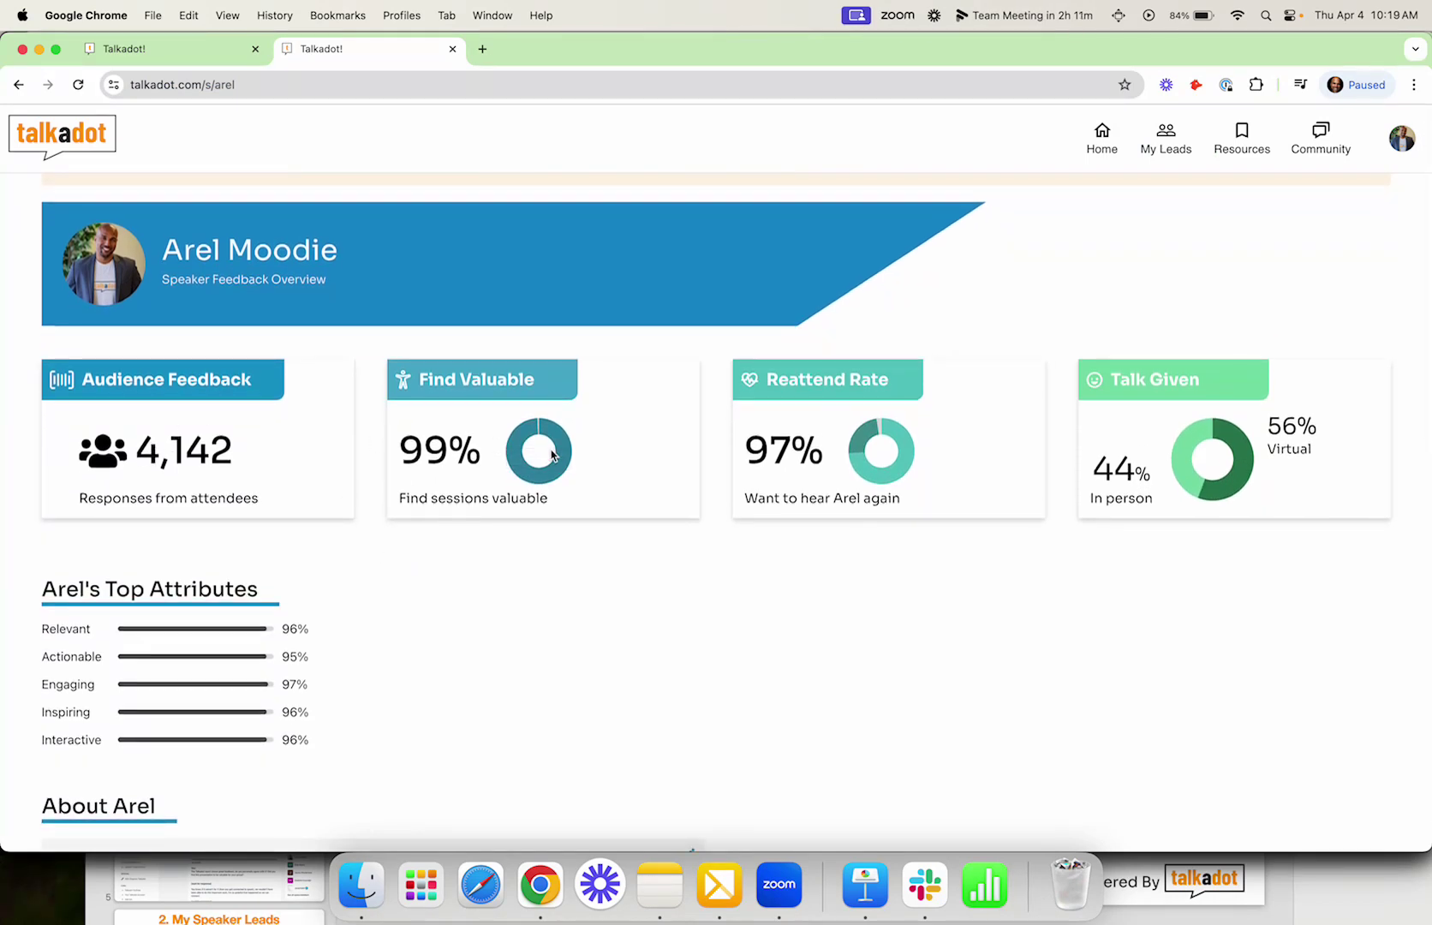
scroll(462, 549, down, 6)
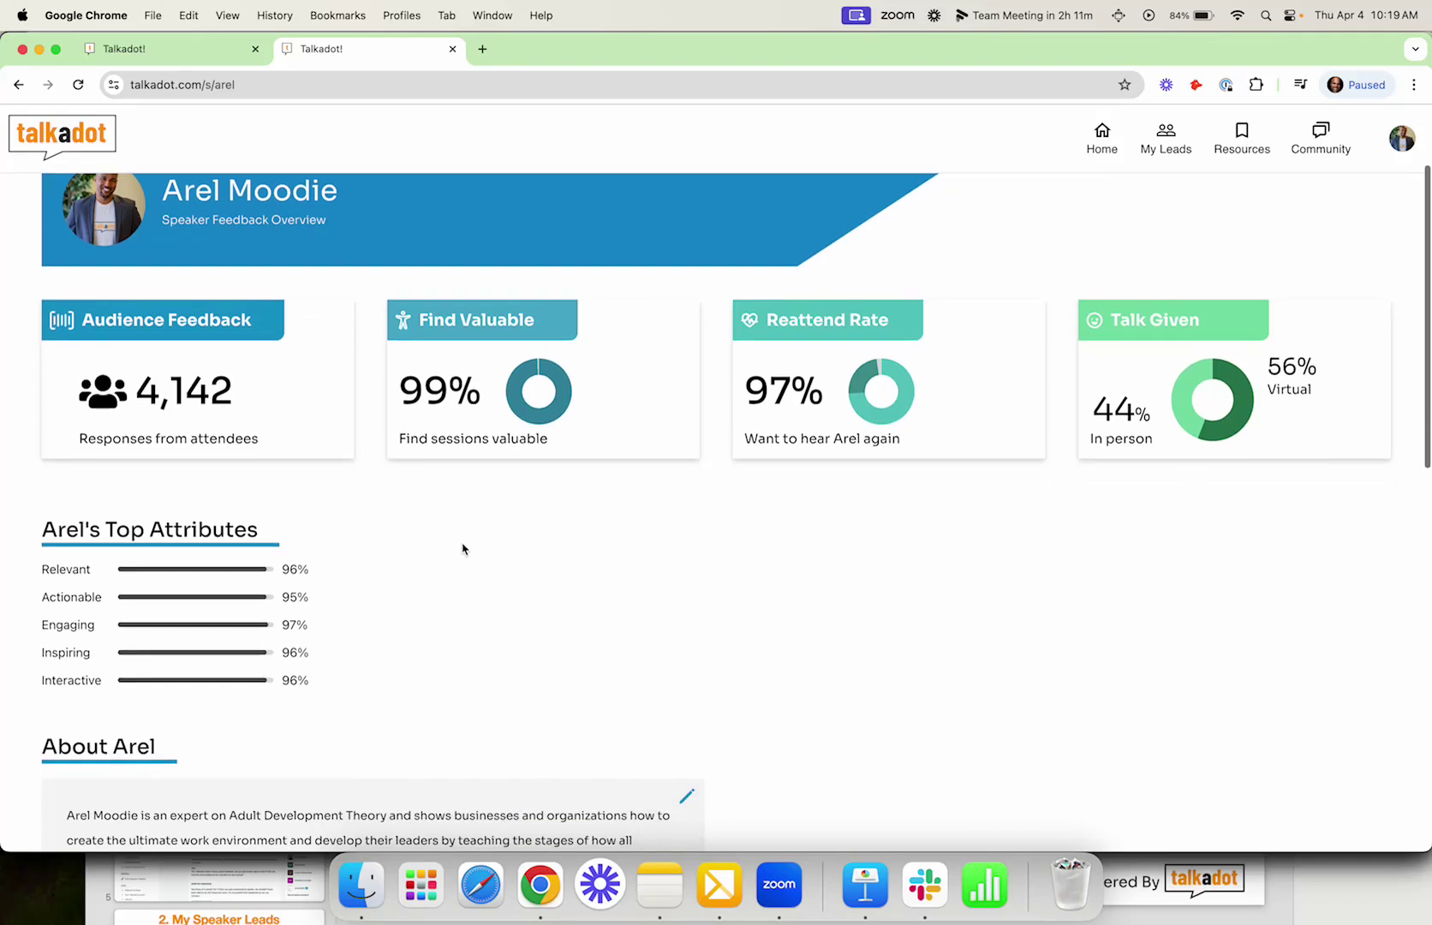
scroll(462, 549, down, 3)
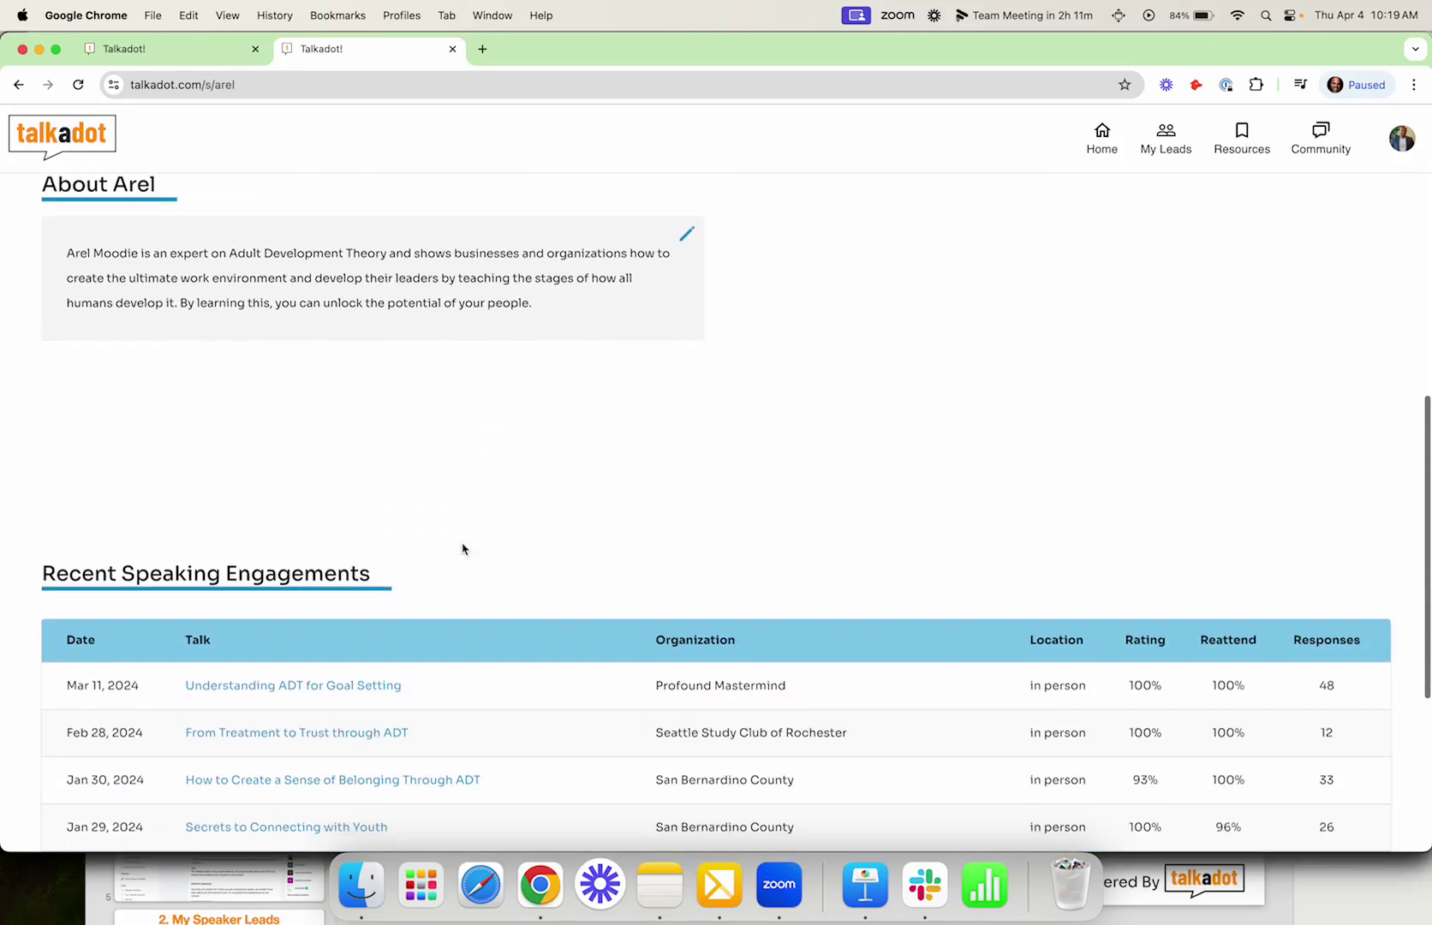
scroll(355, 677, down, 3)
scroll(352, 679, down, 15)
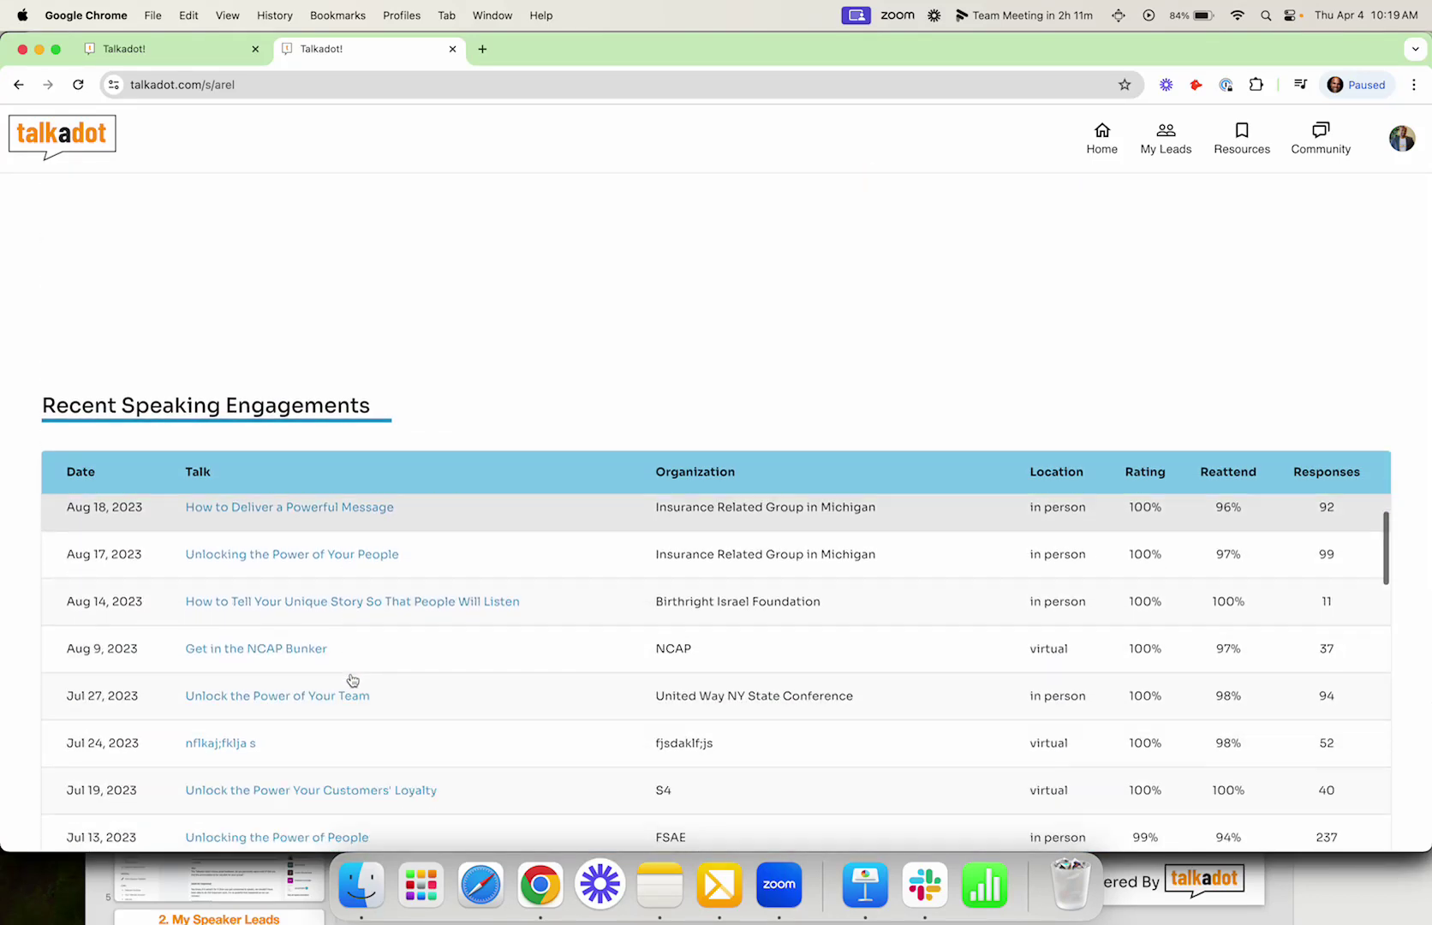
scroll(352, 680, down, 4)
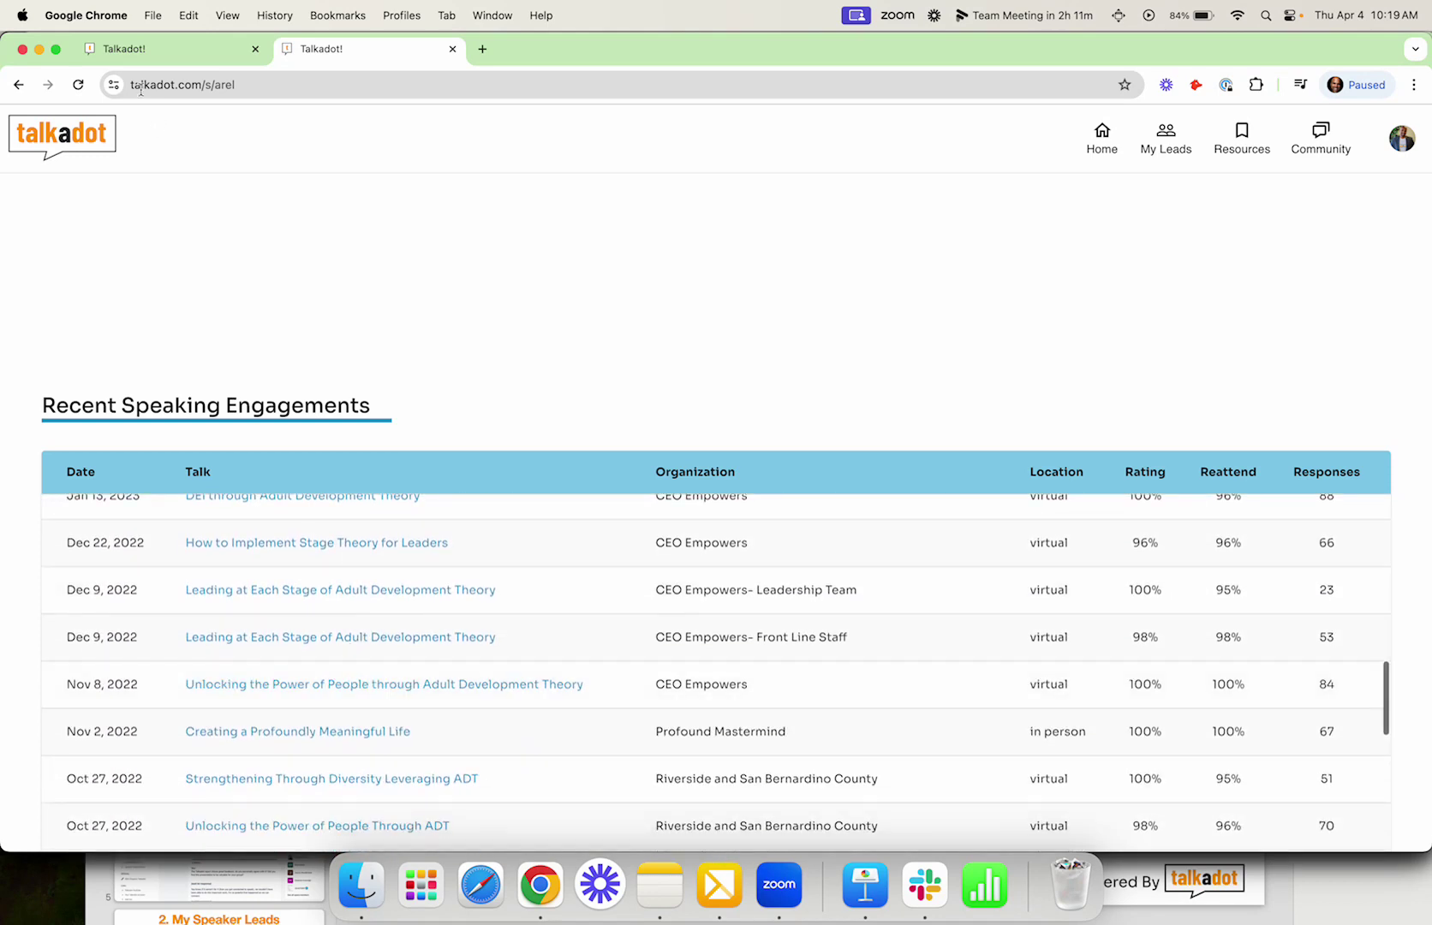
click(143, 49)
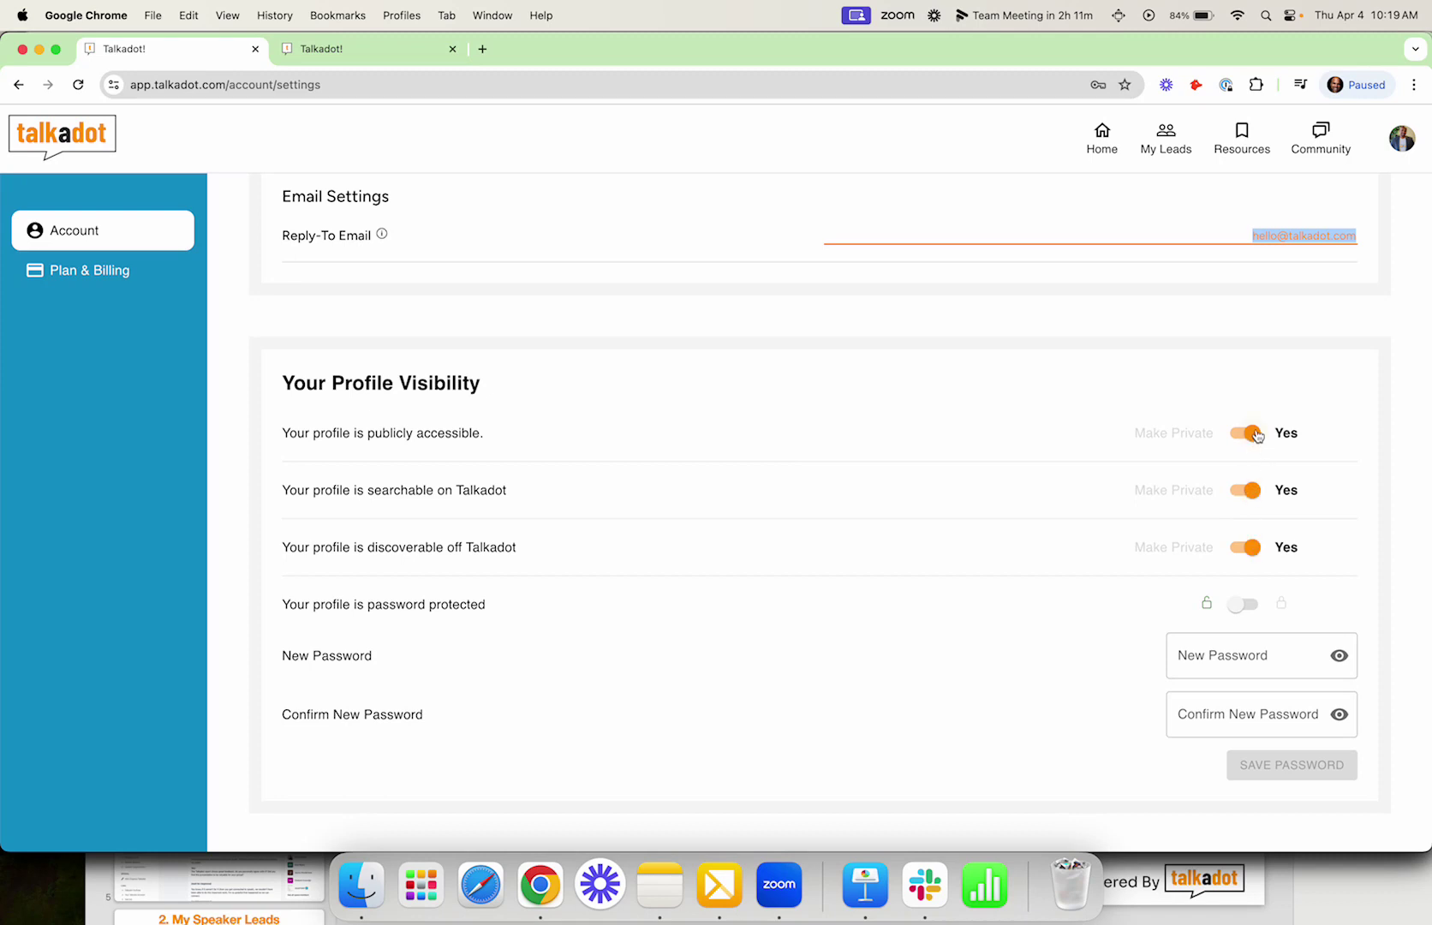
click(1247, 433)
click(1248, 489)
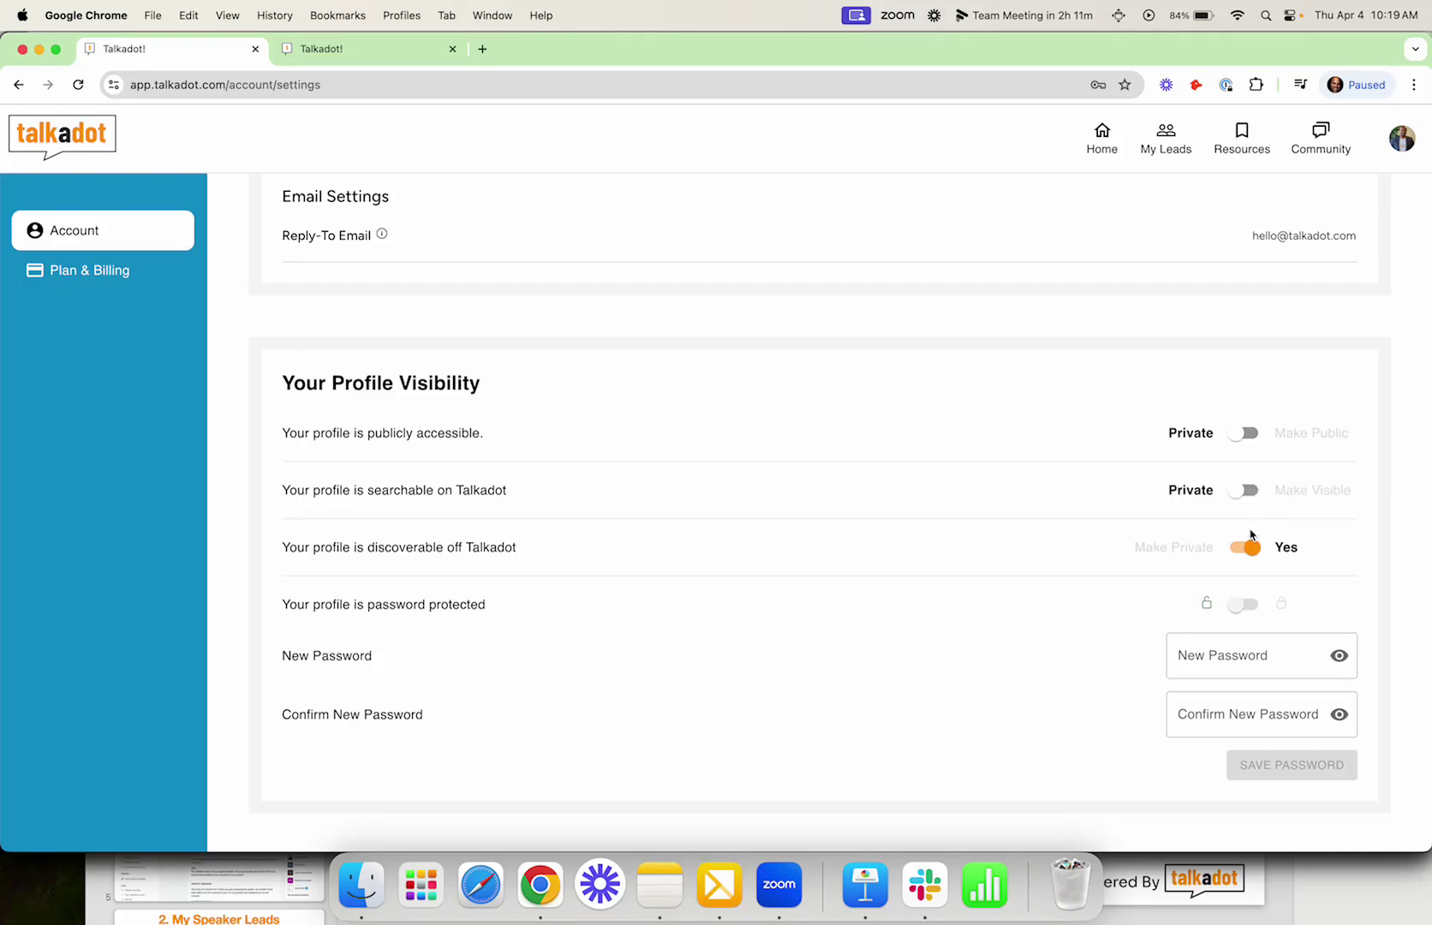
click(1248, 549)
click(1248, 549)
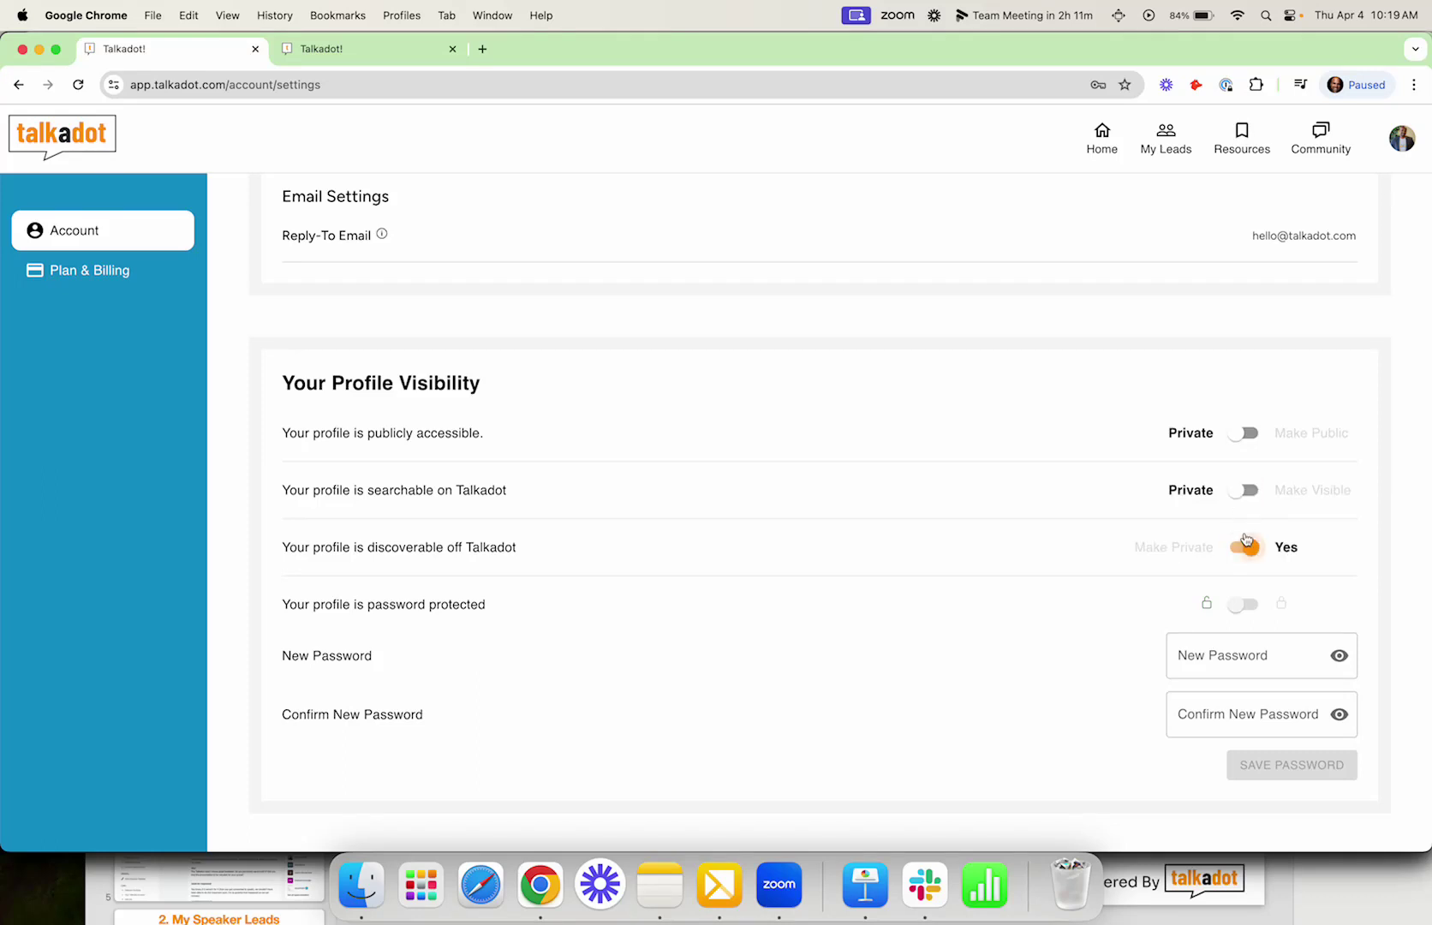
click(1247, 490)
click(1247, 432)
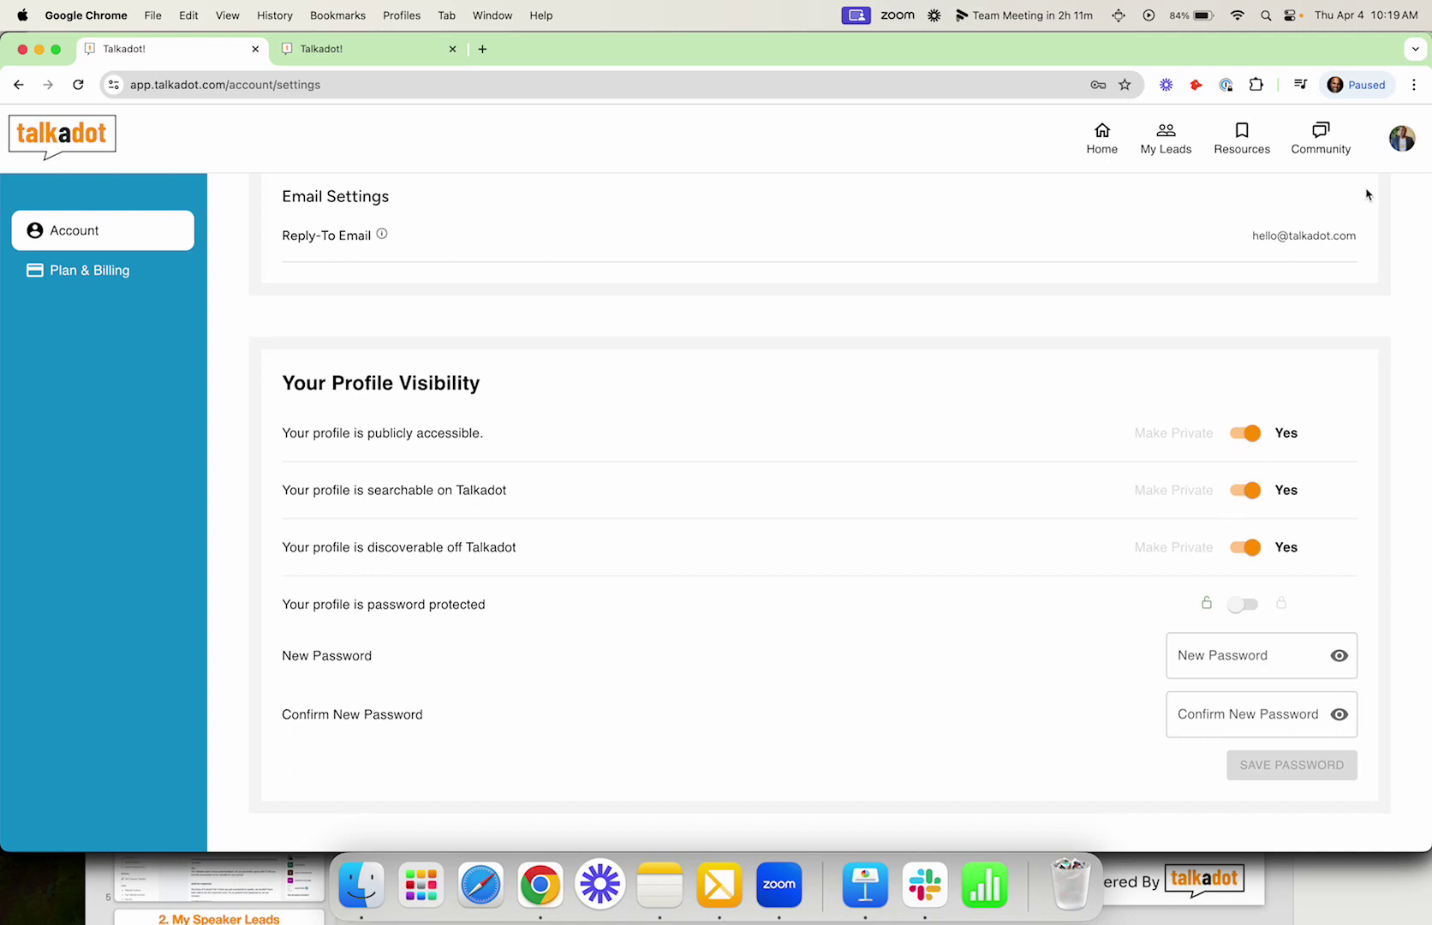
Step: View Your public profile from the avatar menu, then go to the dashboard via the talkadot logo
click(1400, 151)
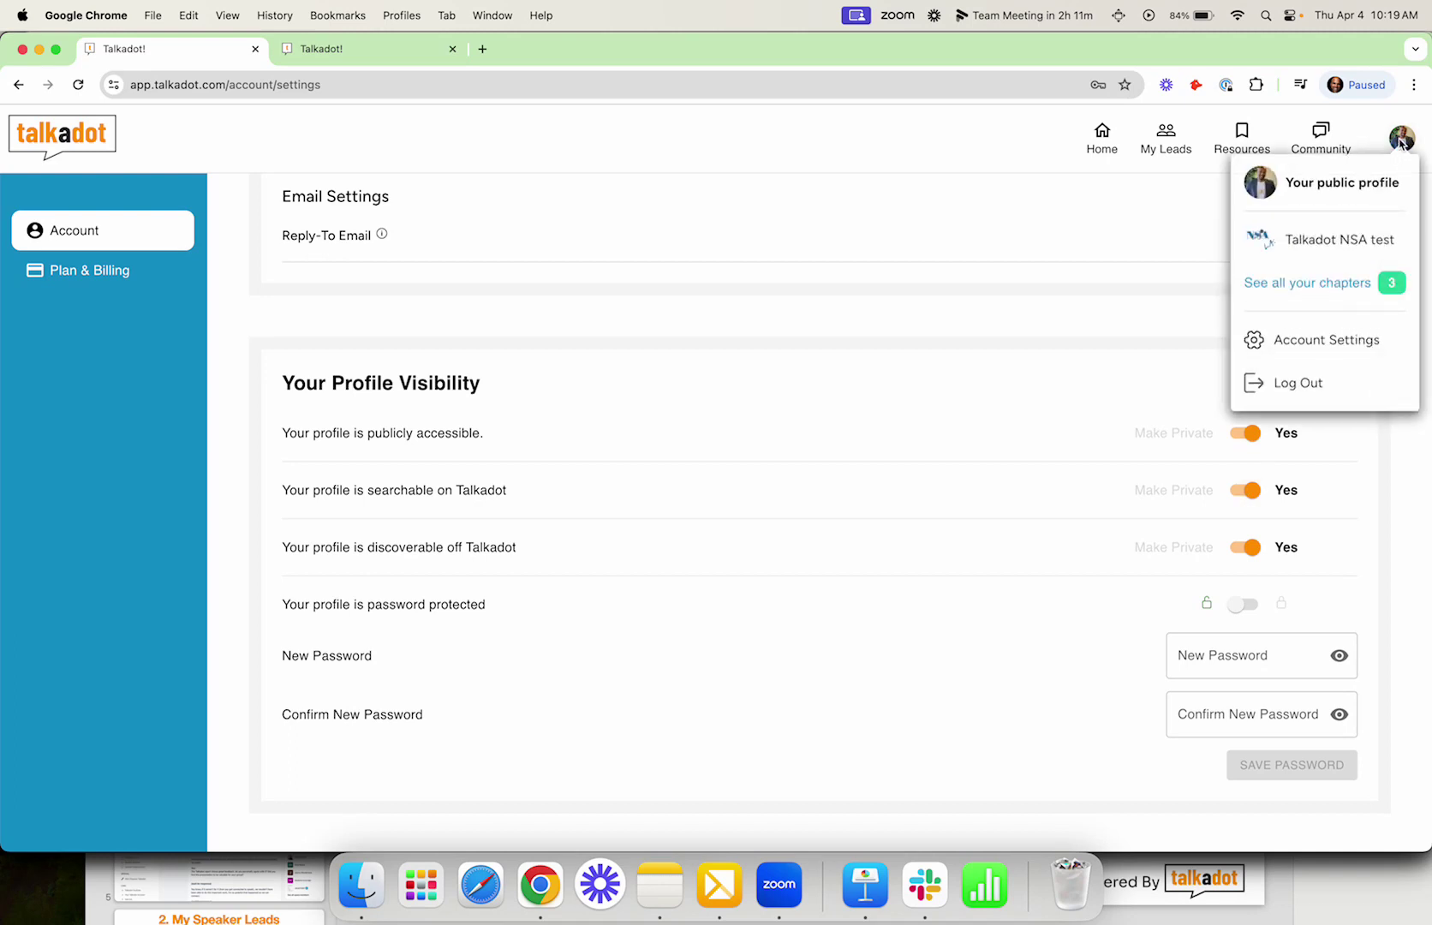
click(1334, 183)
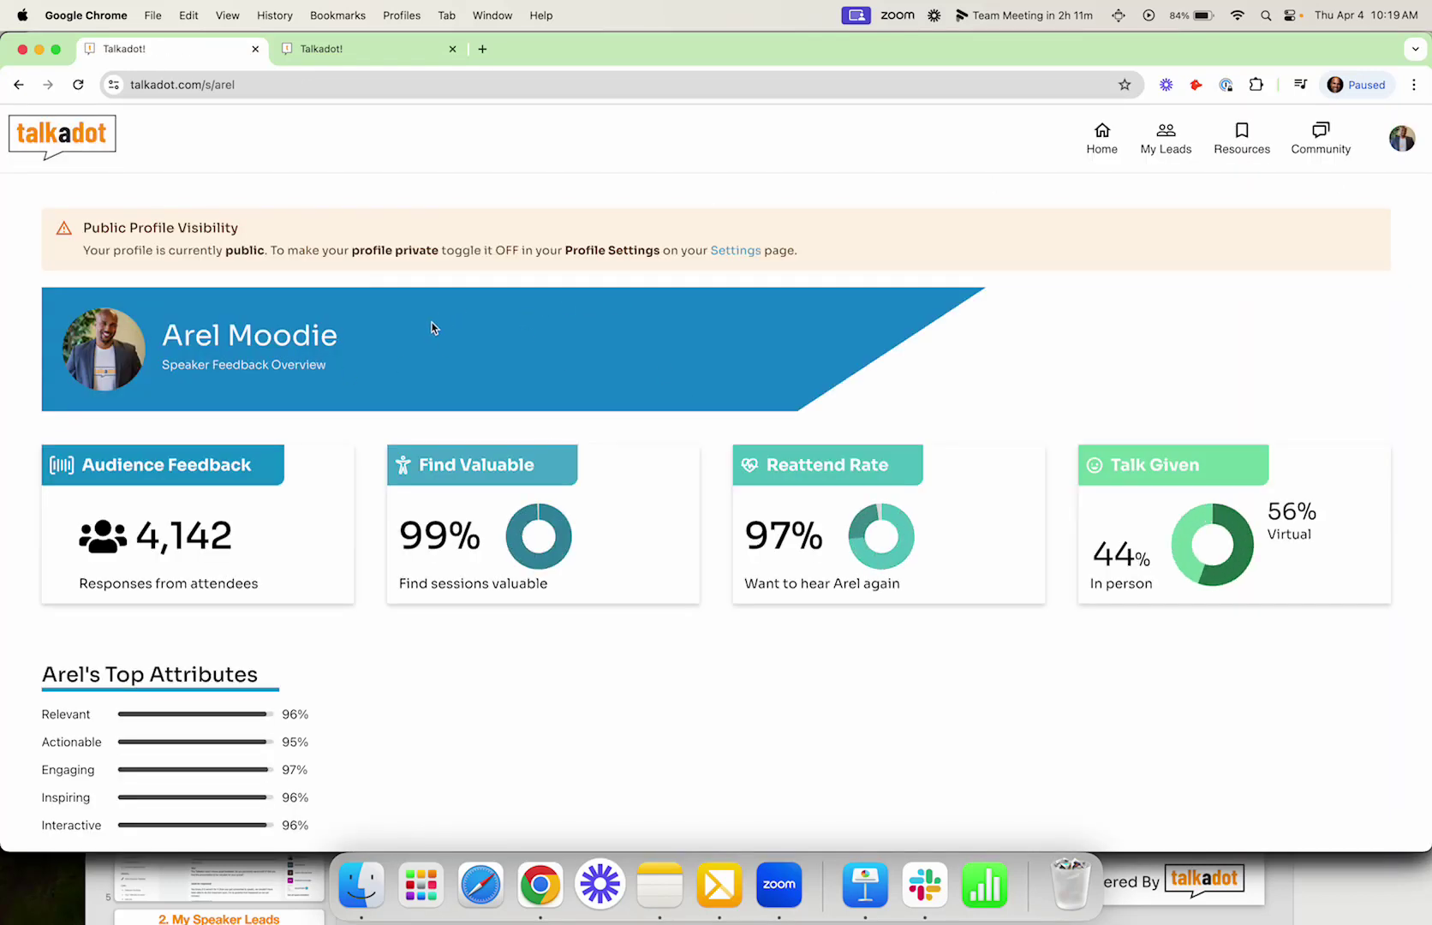
click(66, 145)
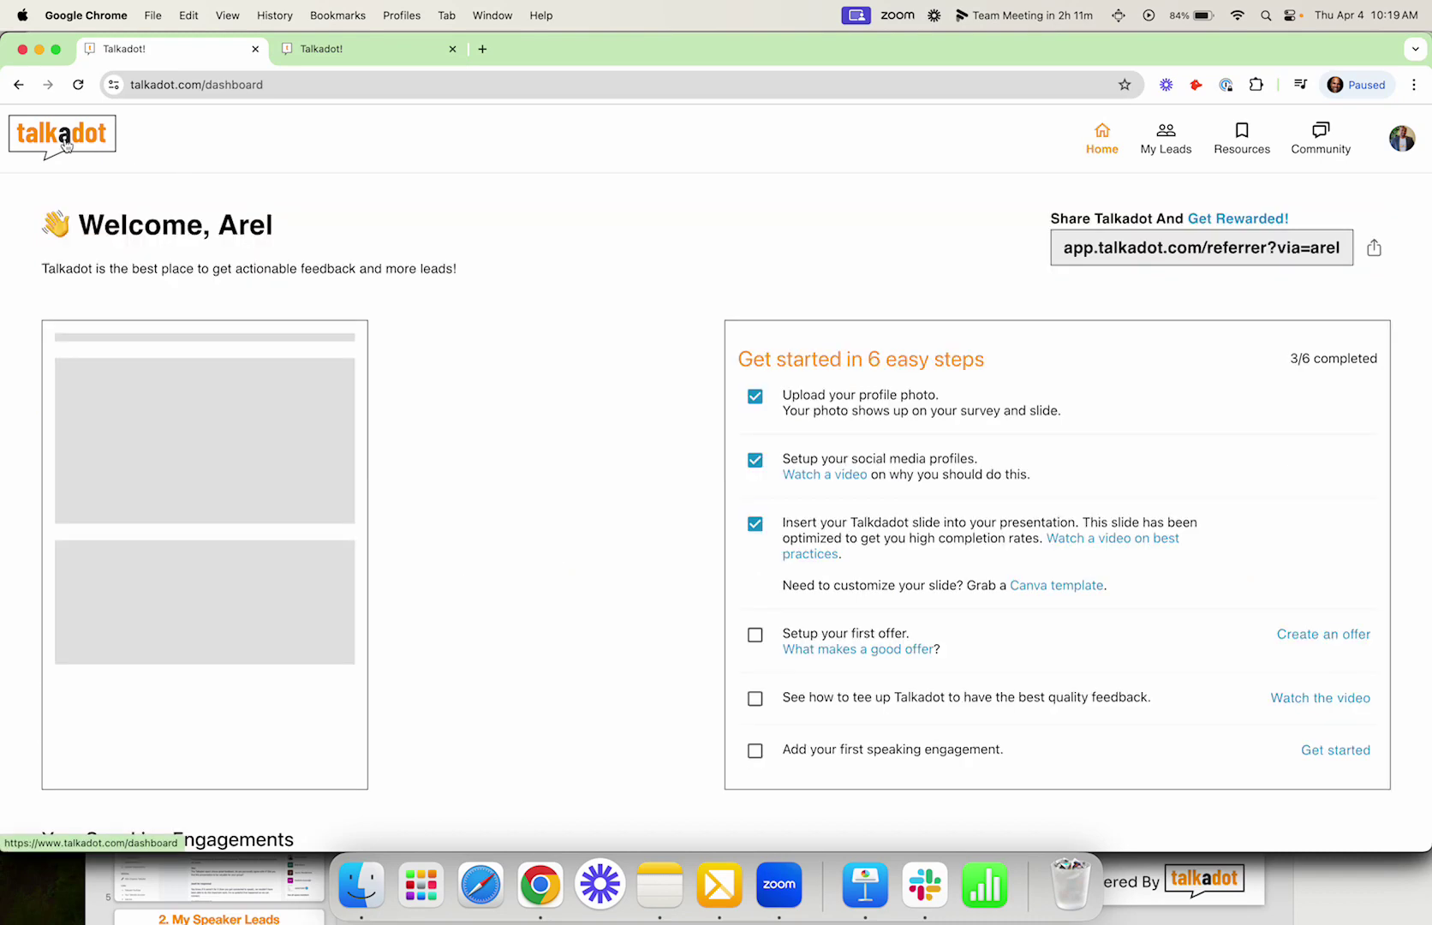